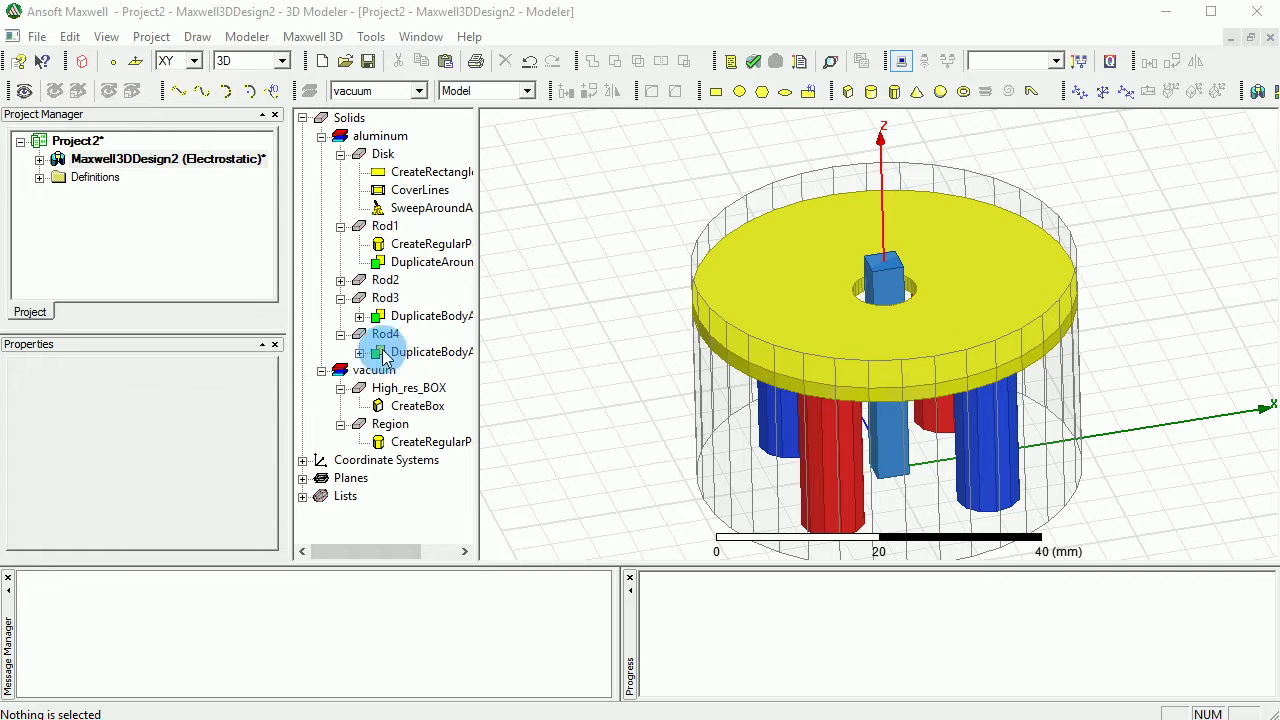
- Set High_res_BOX's Transparent property to 0.89 in its Properties
{"action": "left_click", "coordinate": [400, 388]}
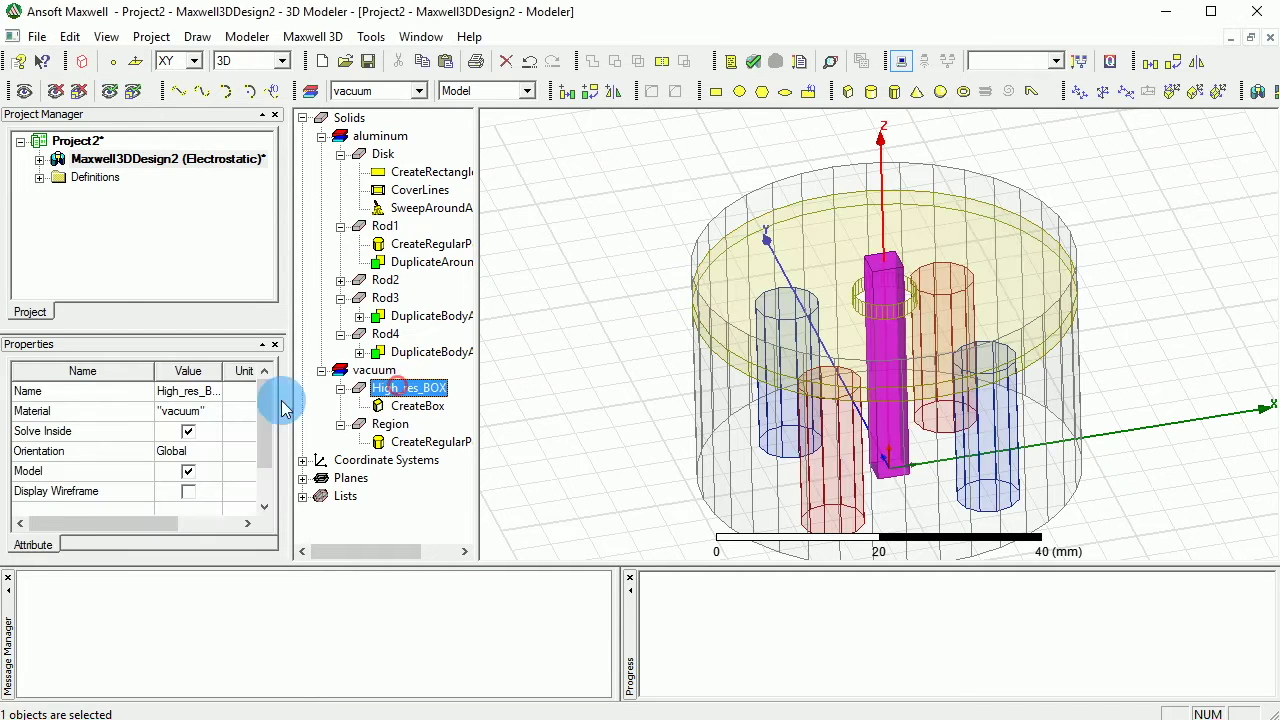
{"action": "left_click", "coordinate": [264, 506]}
{"action": "left_click", "coordinate": [200, 490]}
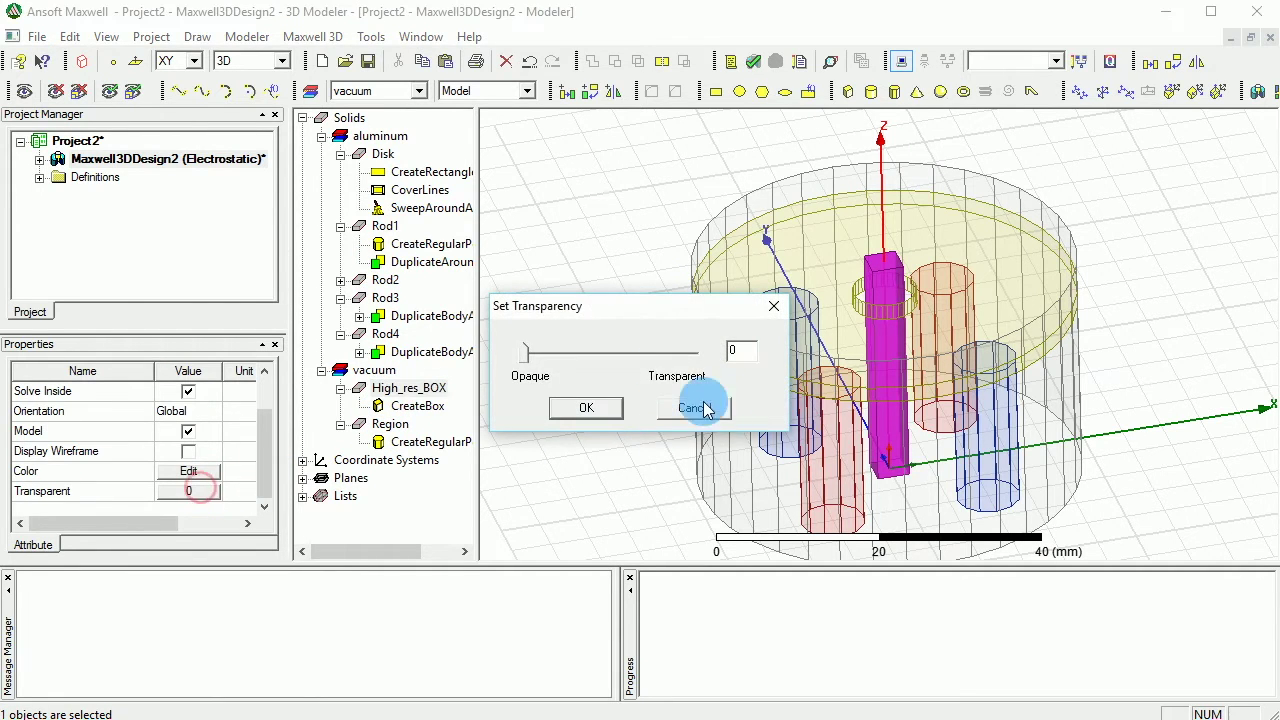
{"action": "left_click_drag", "start_coordinate": [528, 358], "coordinate": [680, 354]}
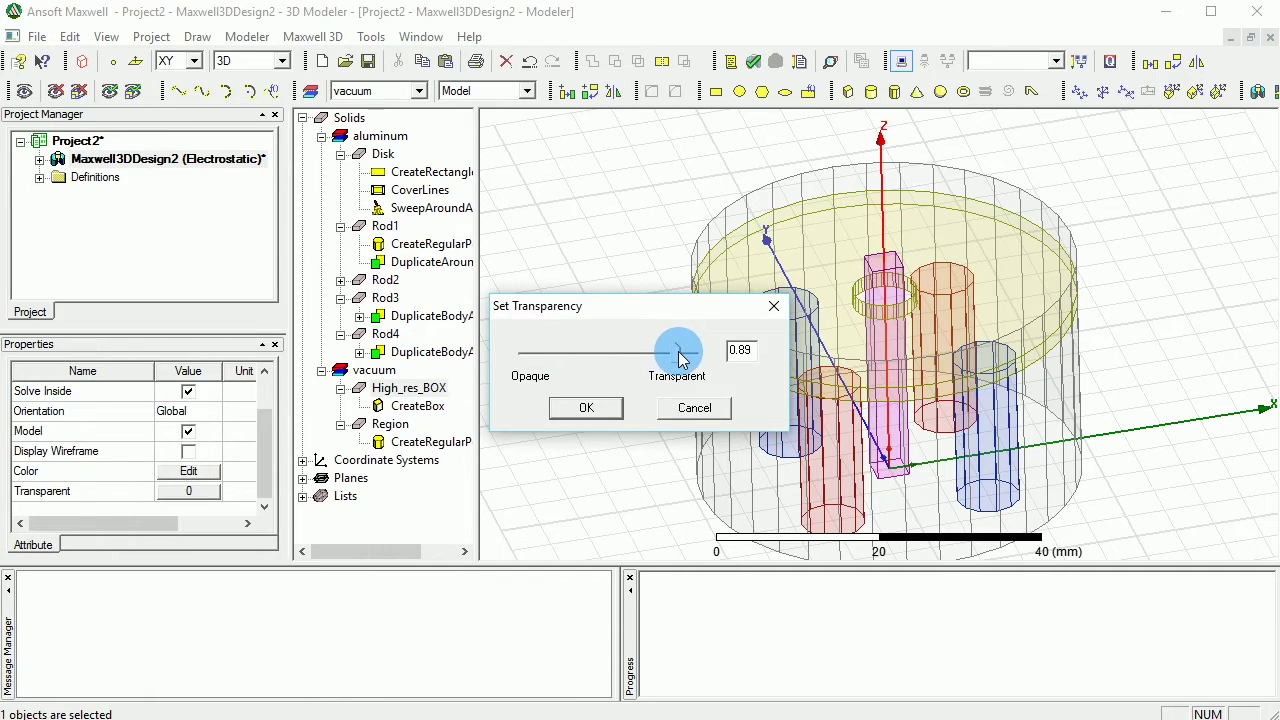
{"action": "left_click", "coordinate": [588, 406]}
{"action": "left_click", "coordinate": [1219, 268]}
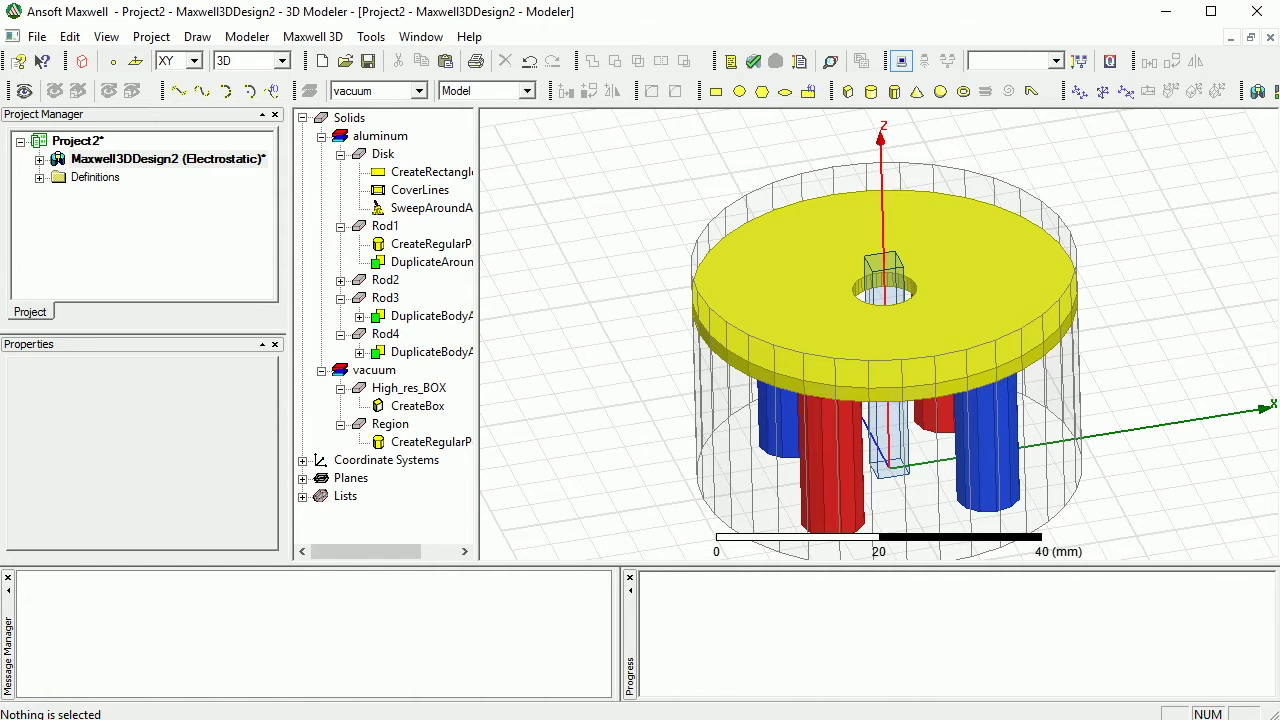
- Select Rod1 and Rod3 together in the model tree
{"action": "left_click", "coordinate": [381, 242]}
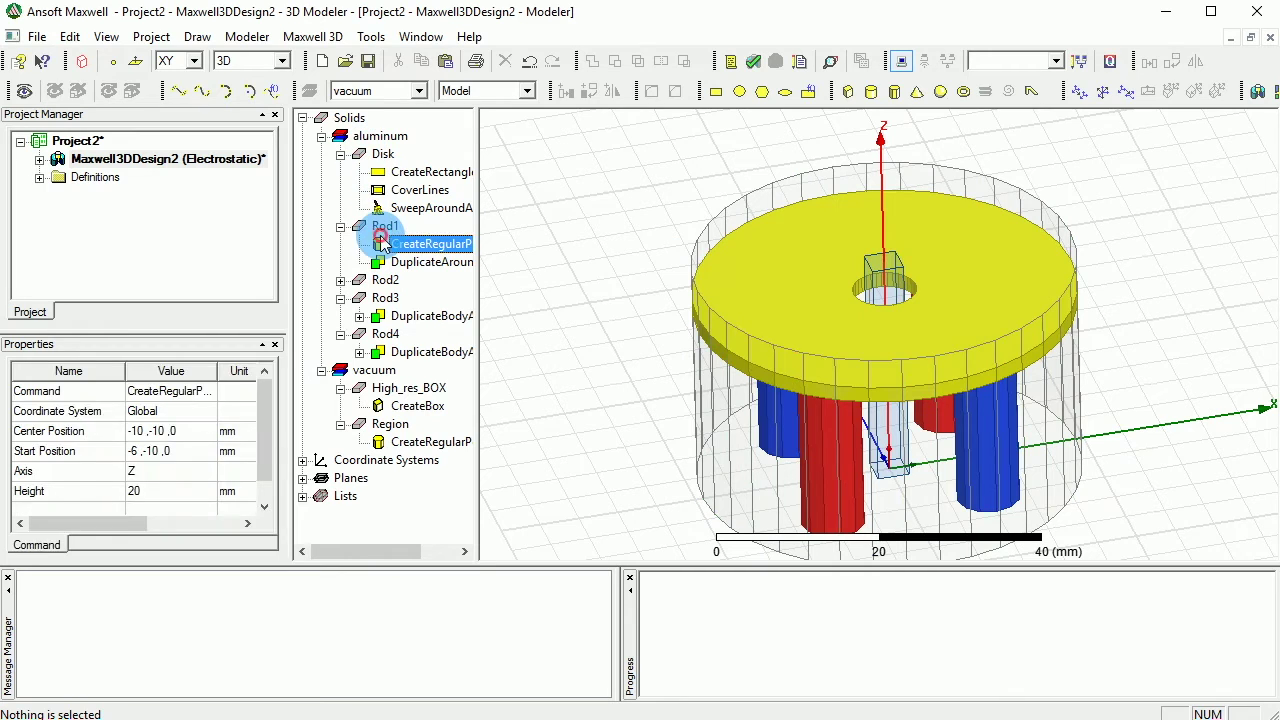
{"action": "left_click", "coordinate": [385, 226]}
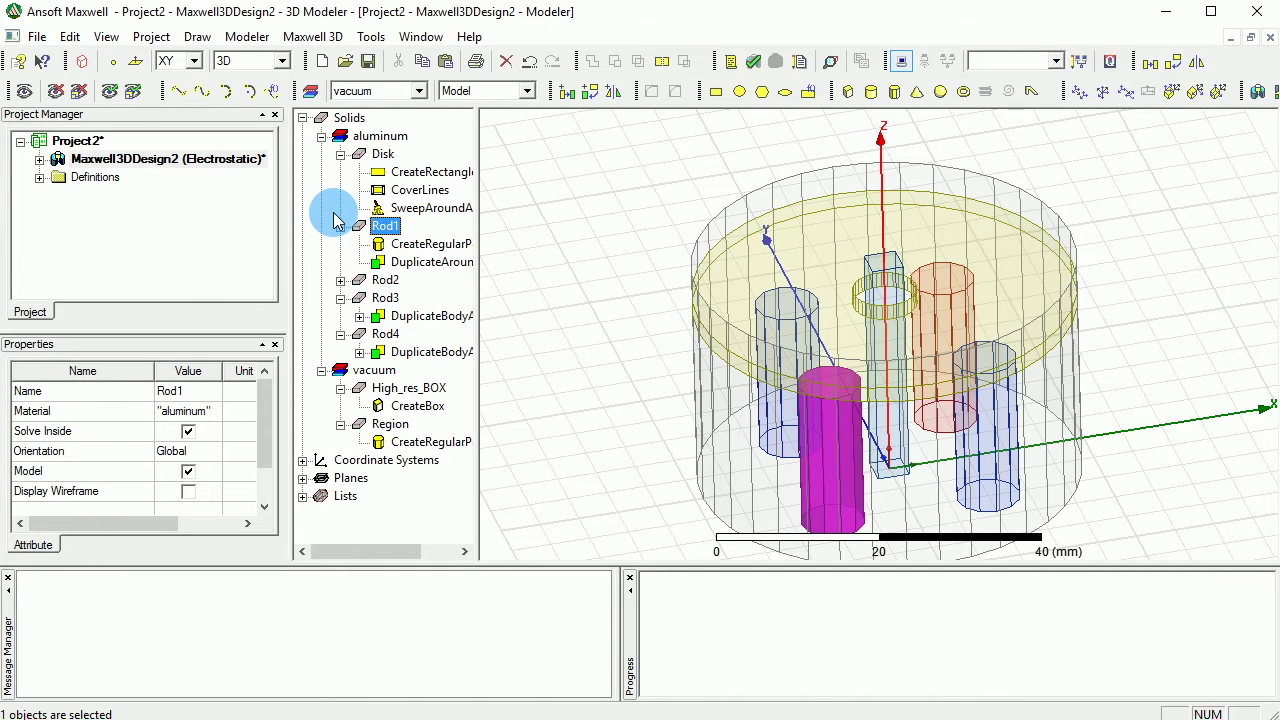
{"action": "left_click", "coordinate": [386, 298], "text": "ctrl"}
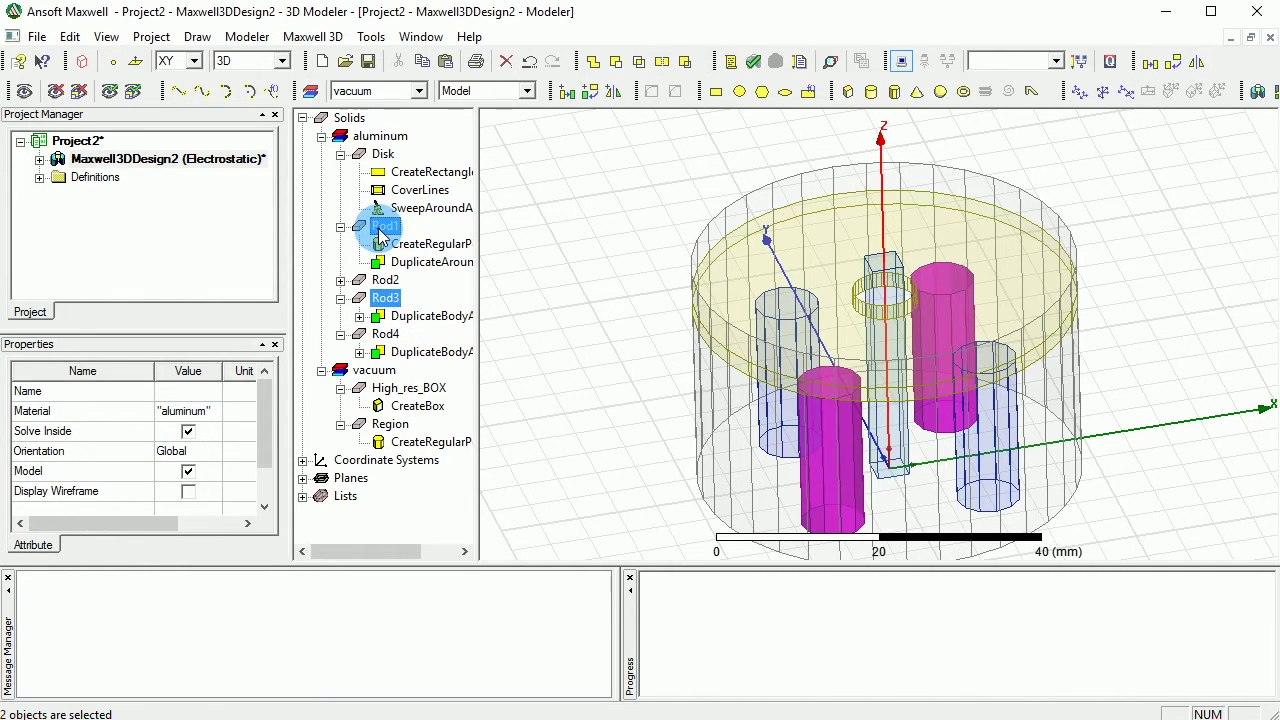
- Assign the selected rods a voltage excitation named 'Postive' with value 10 V
{"action": "right_click", "coordinate": [382, 235]}
{"action": "mouse_move", "coordinate": [500, 400]}
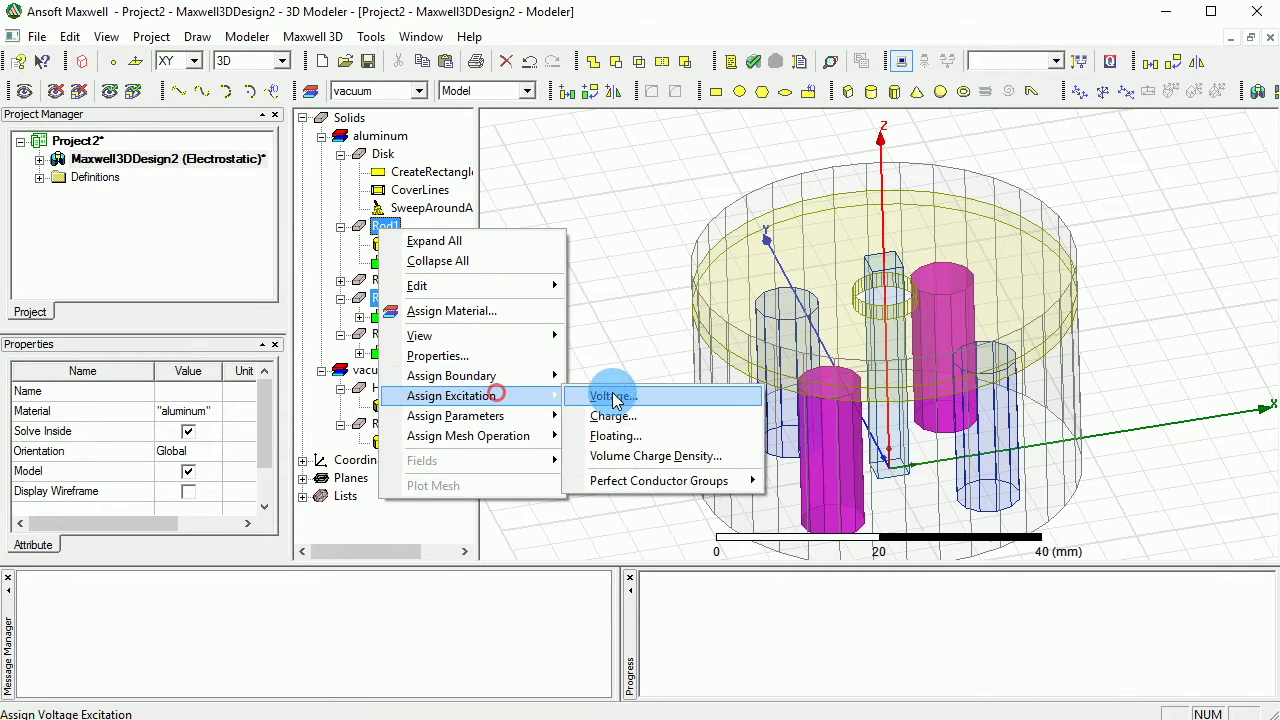
{"action": "left_click", "coordinate": [622, 397]}
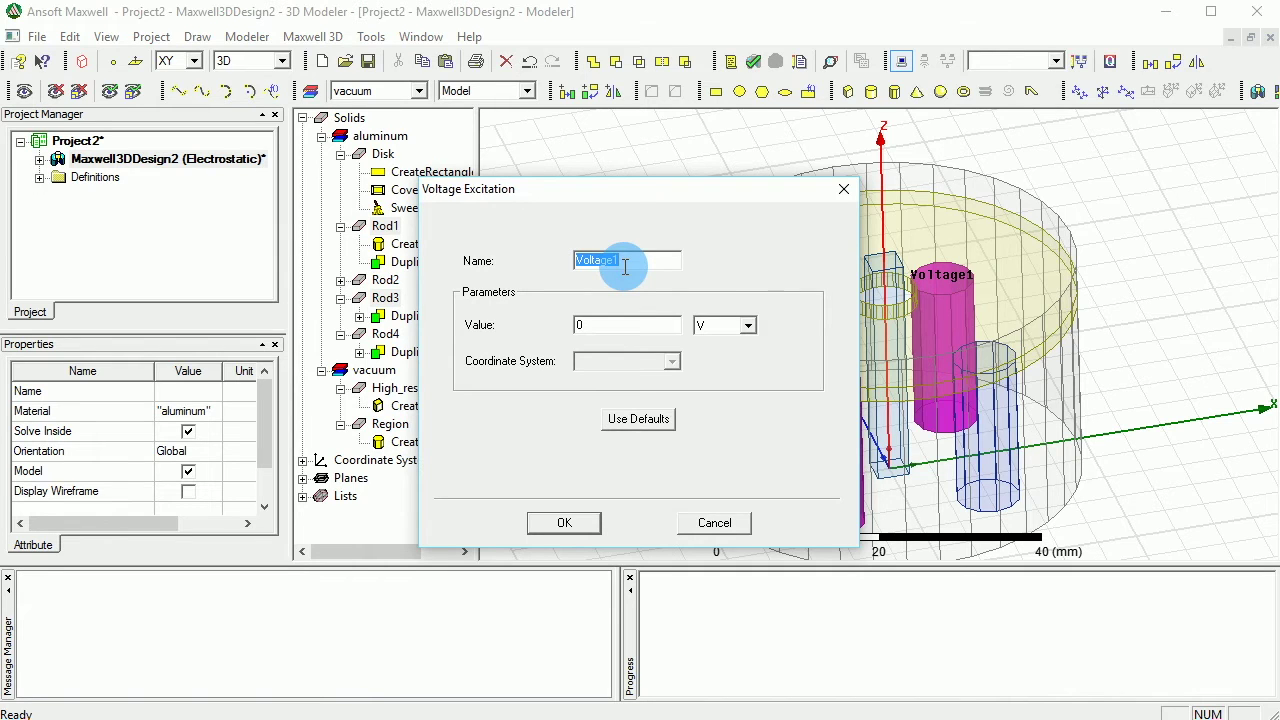
{"action": "type", "text": "Po"}
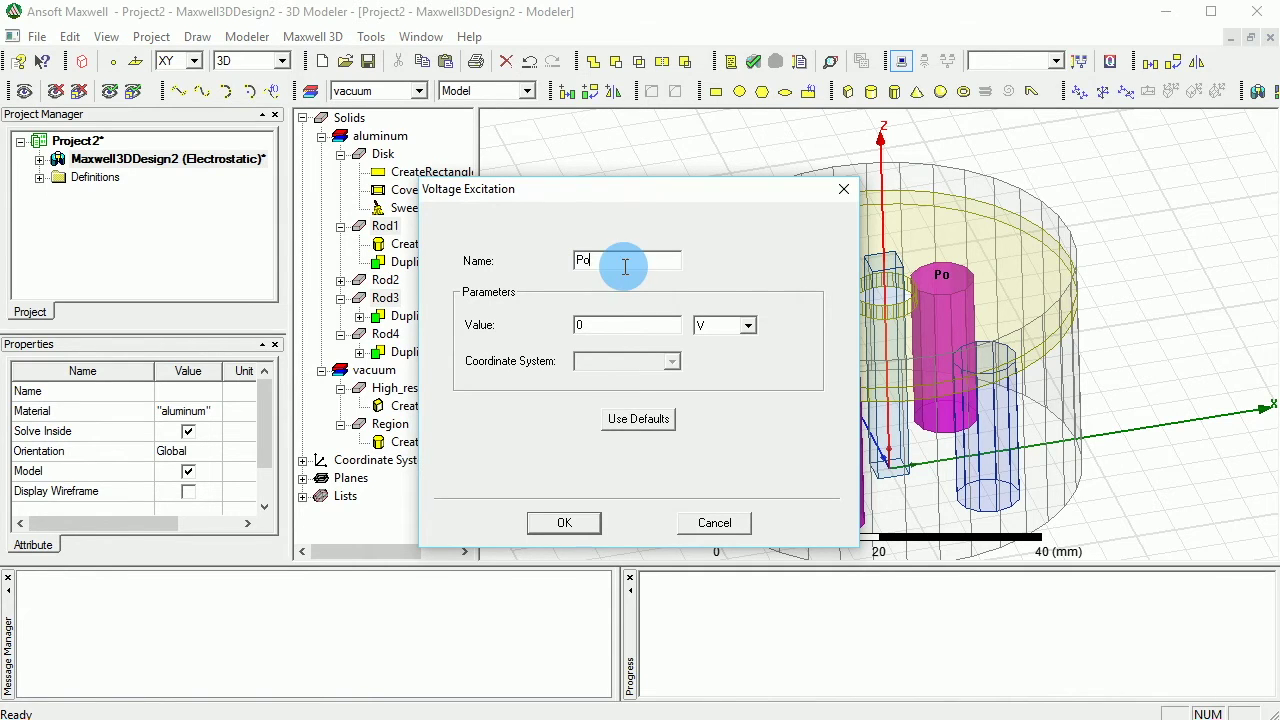
{"action": "type", "text": "stive"}
{"action": "double_click", "coordinate": [603, 325]}
{"action": "type", "text": "10"}
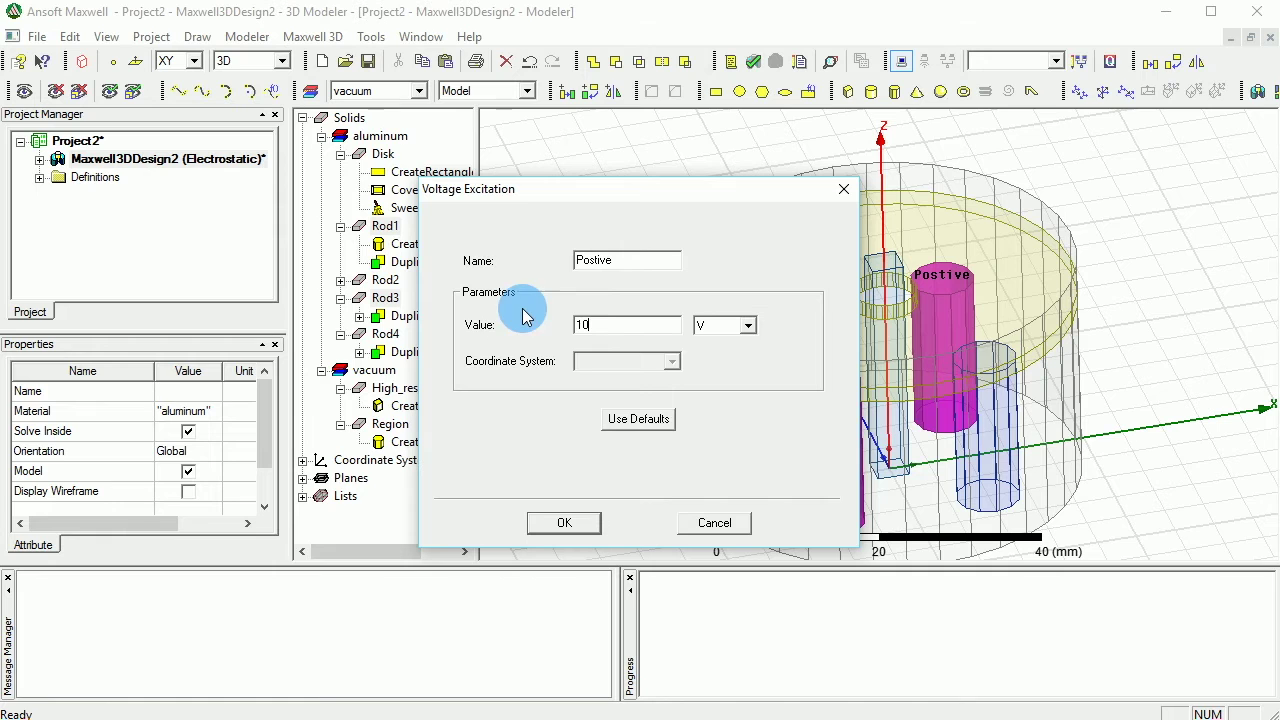
{"action": "left_click", "coordinate": [571, 521]}
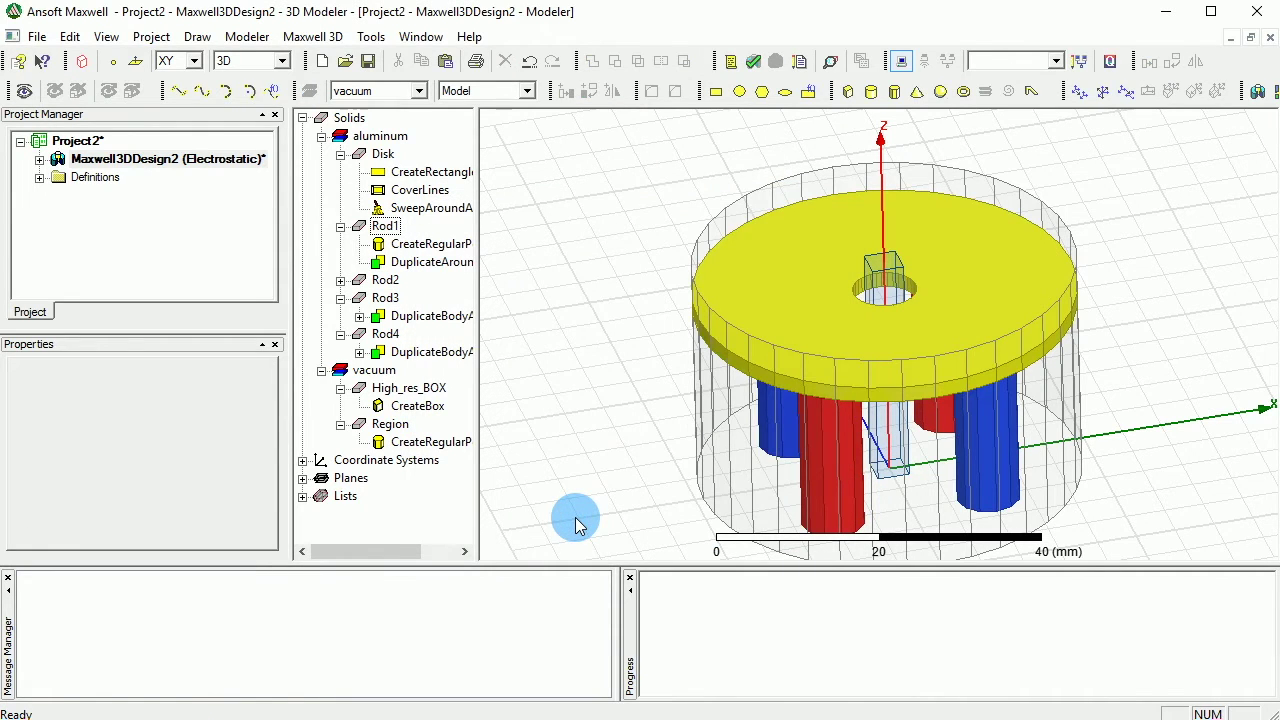
- Select Rod2 and Rod4 and assign them a -10 V voltage excitation named 'Negative'
{"action": "left_click", "coordinate": [386, 282]}
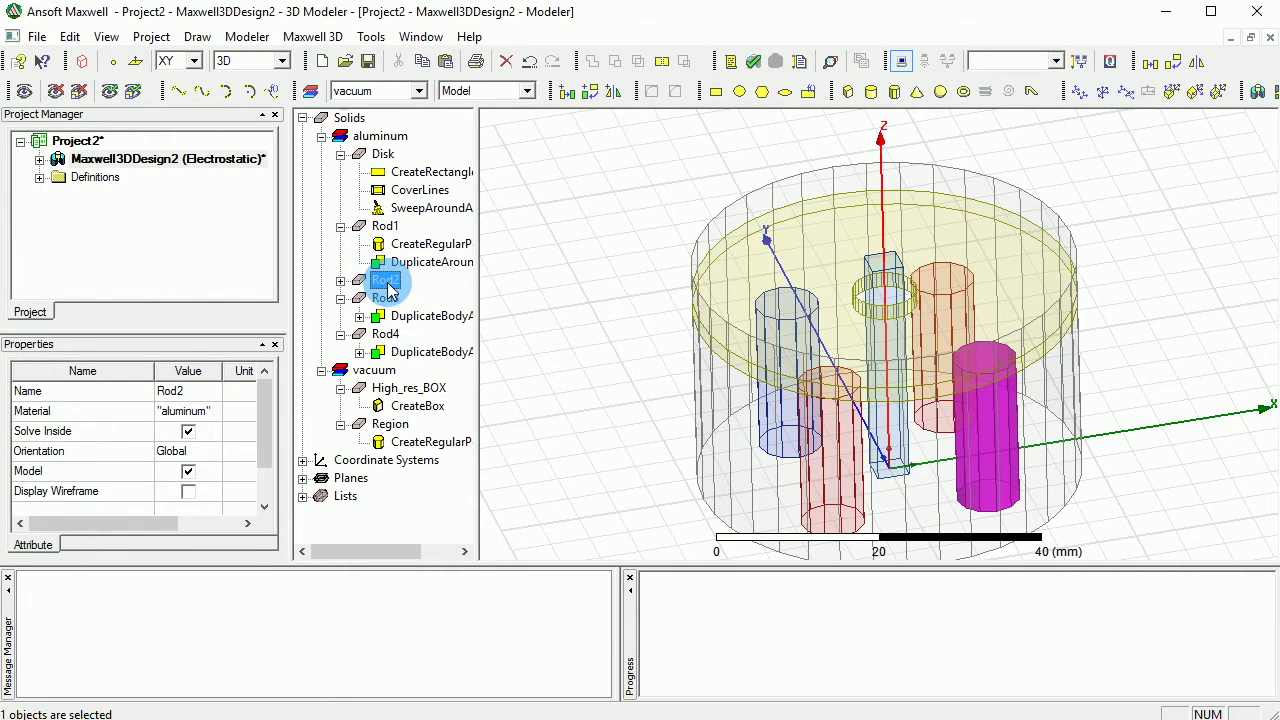
{"action": "left_click", "coordinate": [385, 335], "text": "ctrl"}
{"action": "right_click", "coordinate": [385, 338]}
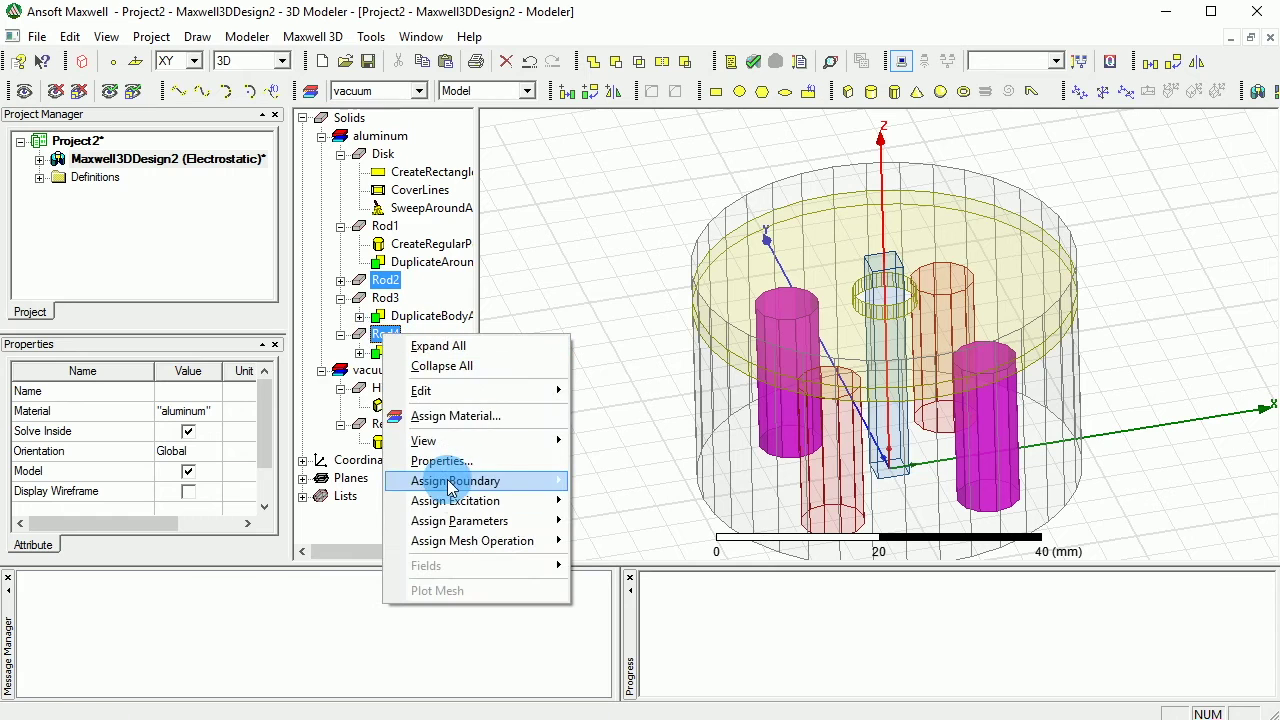
{"action": "mouse_move", "coordinate": [462, 509]}
{"action": "left_click", "coordinate": [617, 502]}
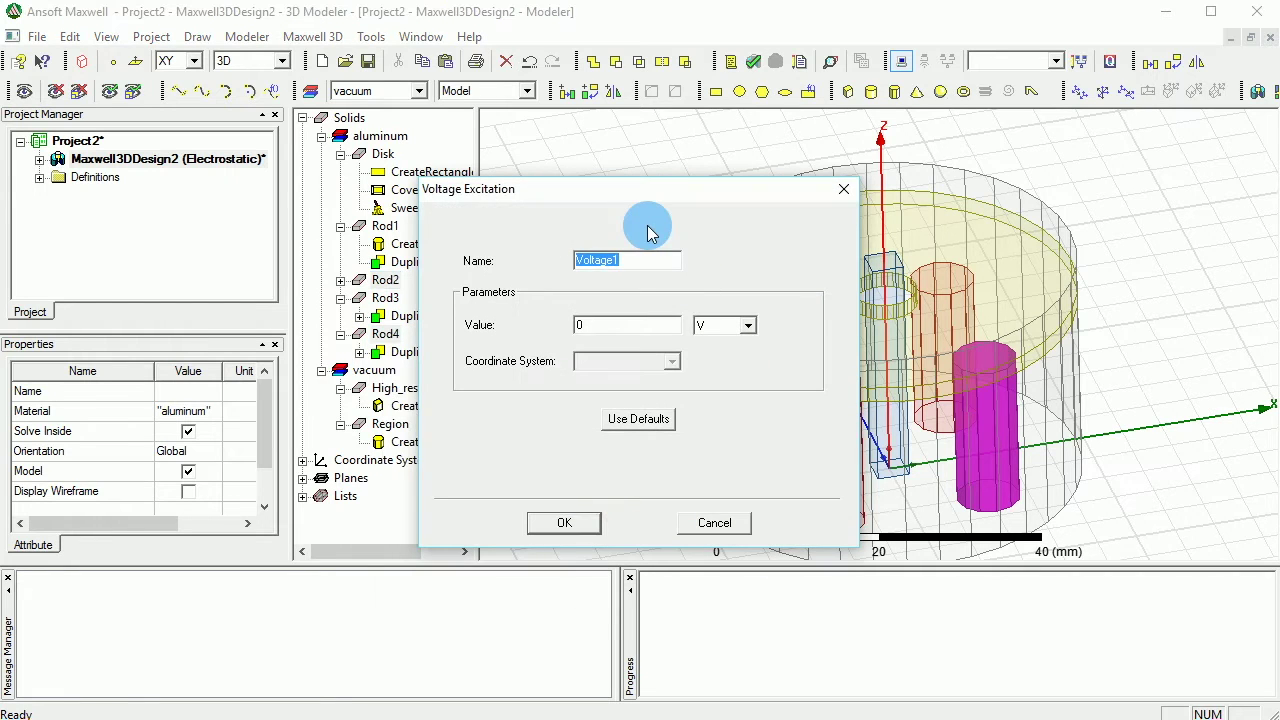
{"action": "type", "text": "Negative"}
{"action": "left_click_drag", "start_coordinate": [595, 324], "coordinate": [560, 323]}
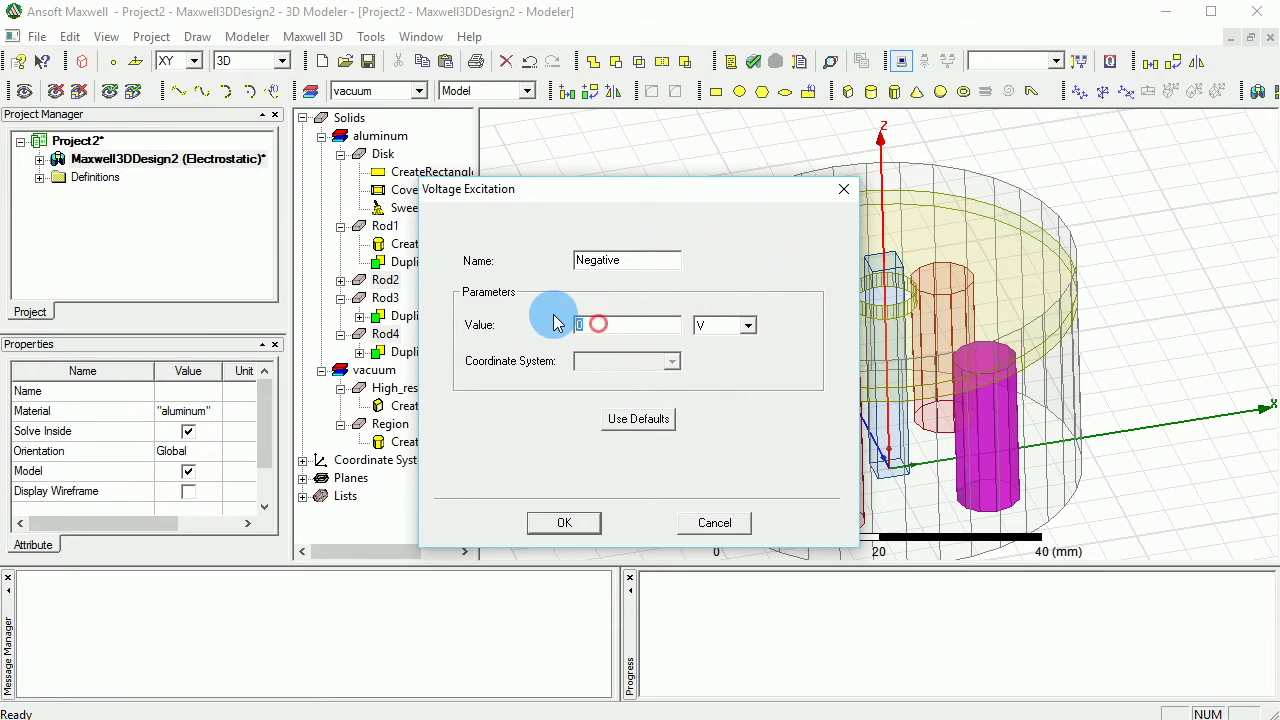
{"action": "type", "text": "-10"}
{"action": "left_click", "coordinate": [576, 524]}
{"action": "left_click", "coordinate": [1141, 329]}
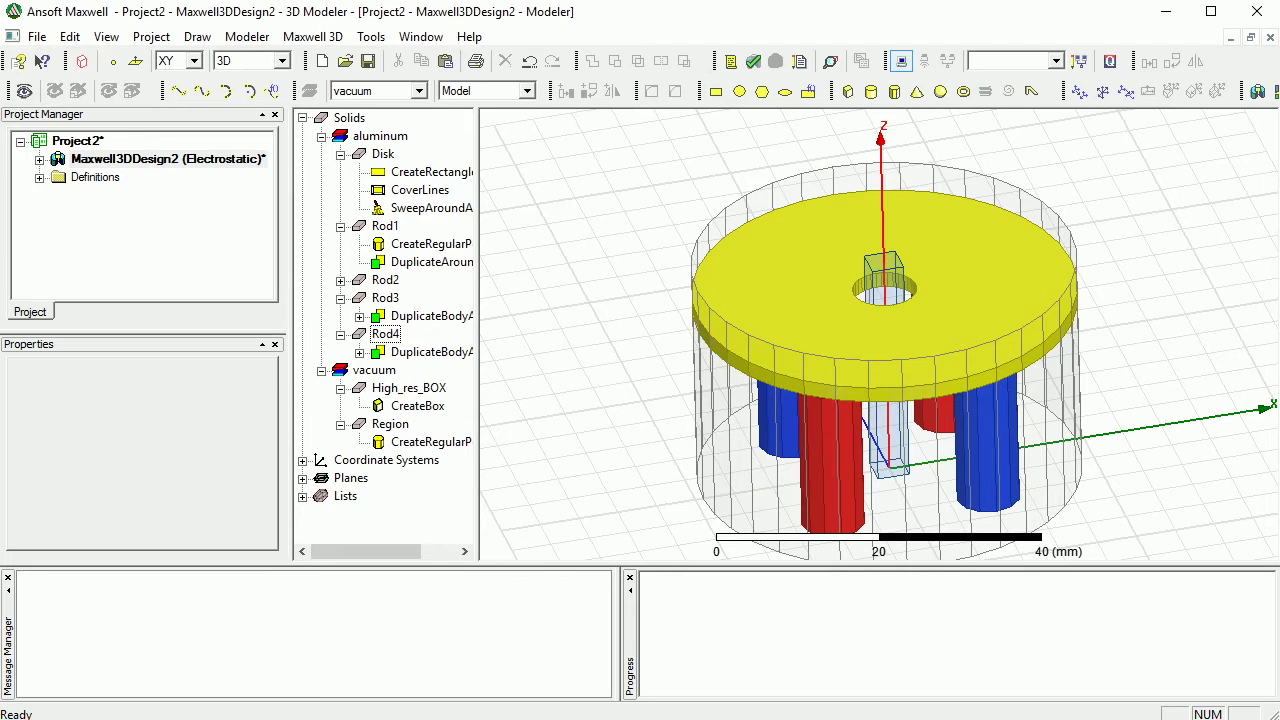
- Create a voltage excitation named 'Disk' with value 8 V on the Disk object
{"action": "left_click", "coordinate": [383, 154]}
{"action": "right_click", "coordinate": [383, 154]}
{"action": "mouse_move", "coordinate": [557, 317]}
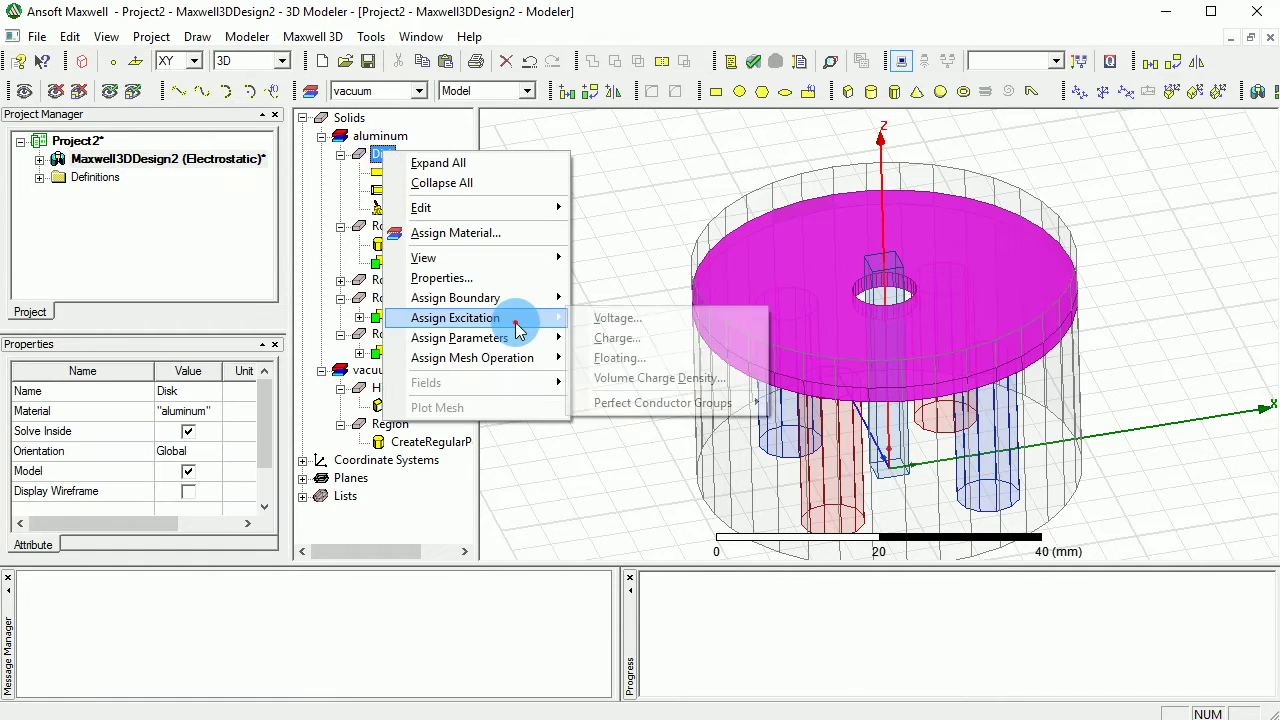
{"action": "left_click", "coordinate": [650, 322]}
{"action": "type", "text": "Disk"}
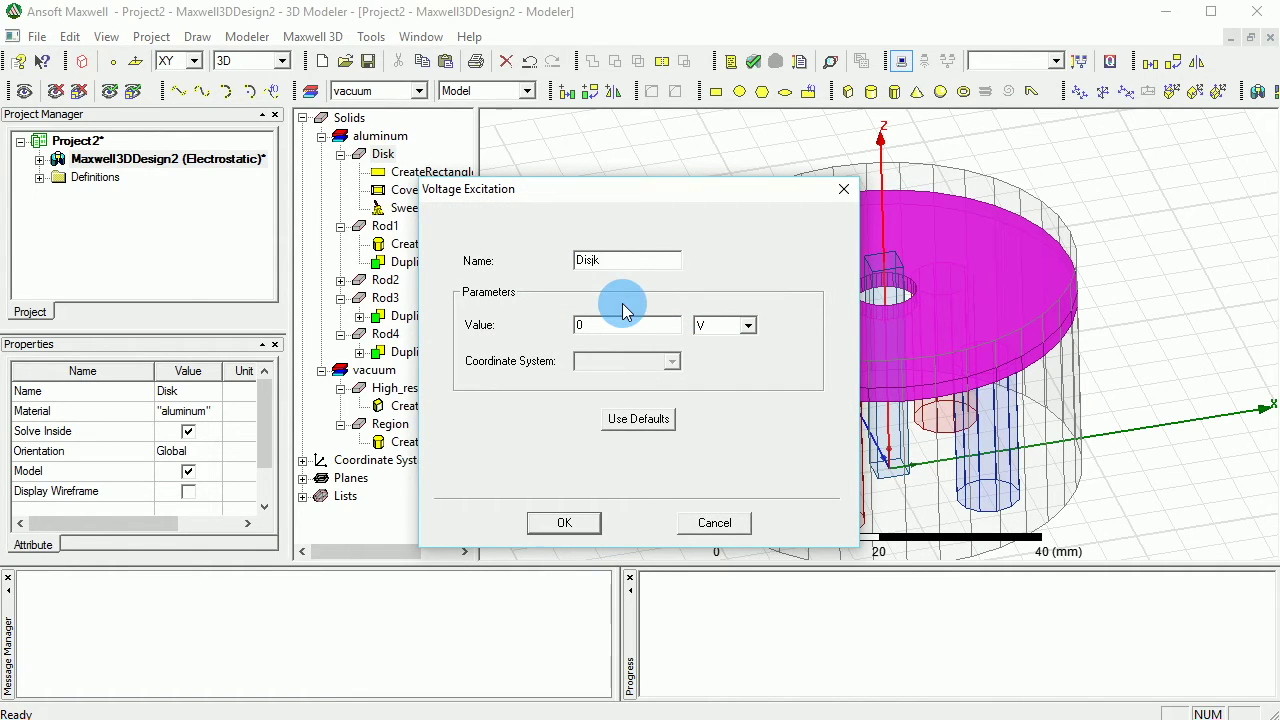
{"action": "key", "text": "BackSpace"}
{"action": "type", "text": "k"}
{"action": "double_click", "coordinate": [590, 325]}
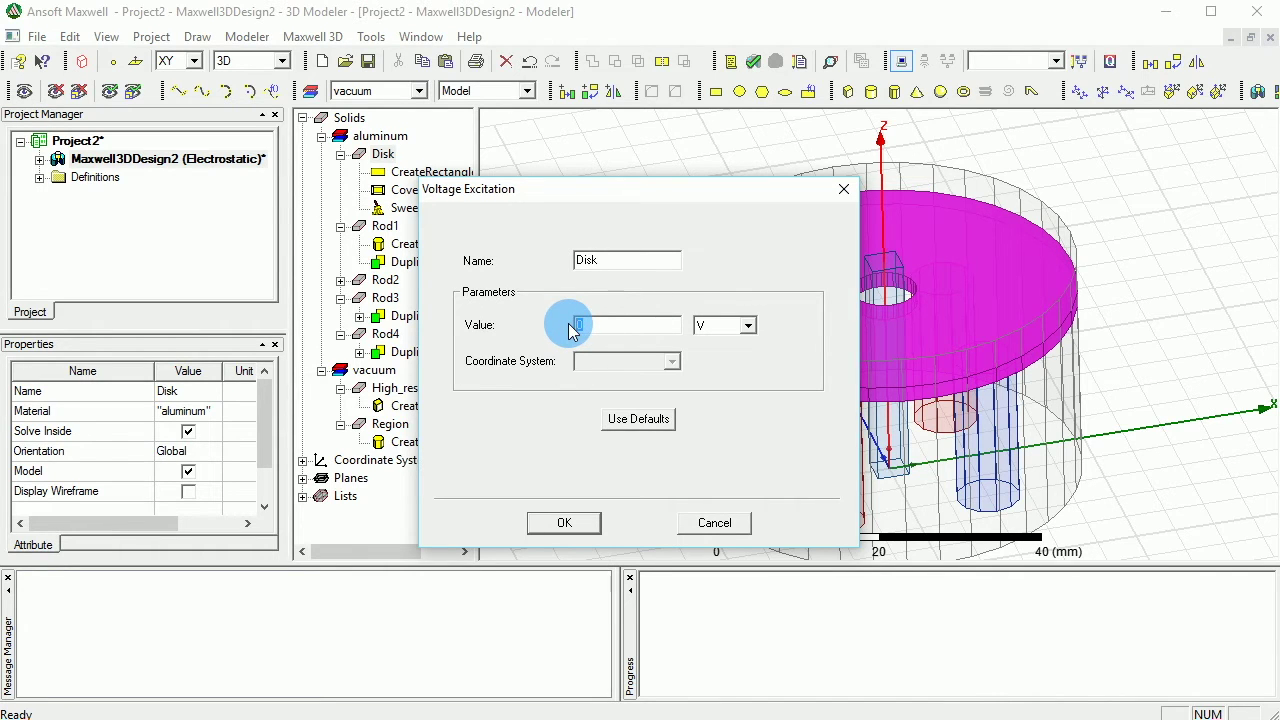
{"action": "type", "text": "8"}
{"action": "left_click", "coordinate": [564, 522]}
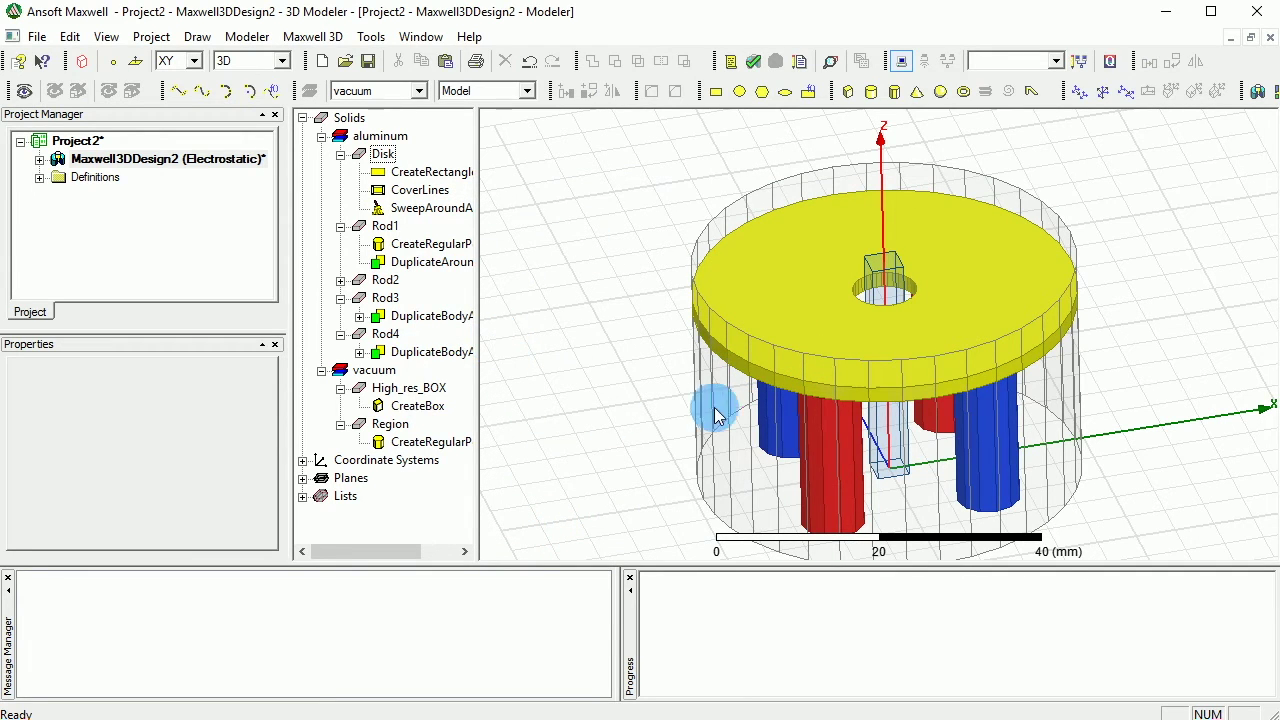
- Drag the model tree splitter rightward to widen the tree panel
{"action": "left_click_drag", "start_coordinate": [477, 121], "coordinate": [521, 122]}
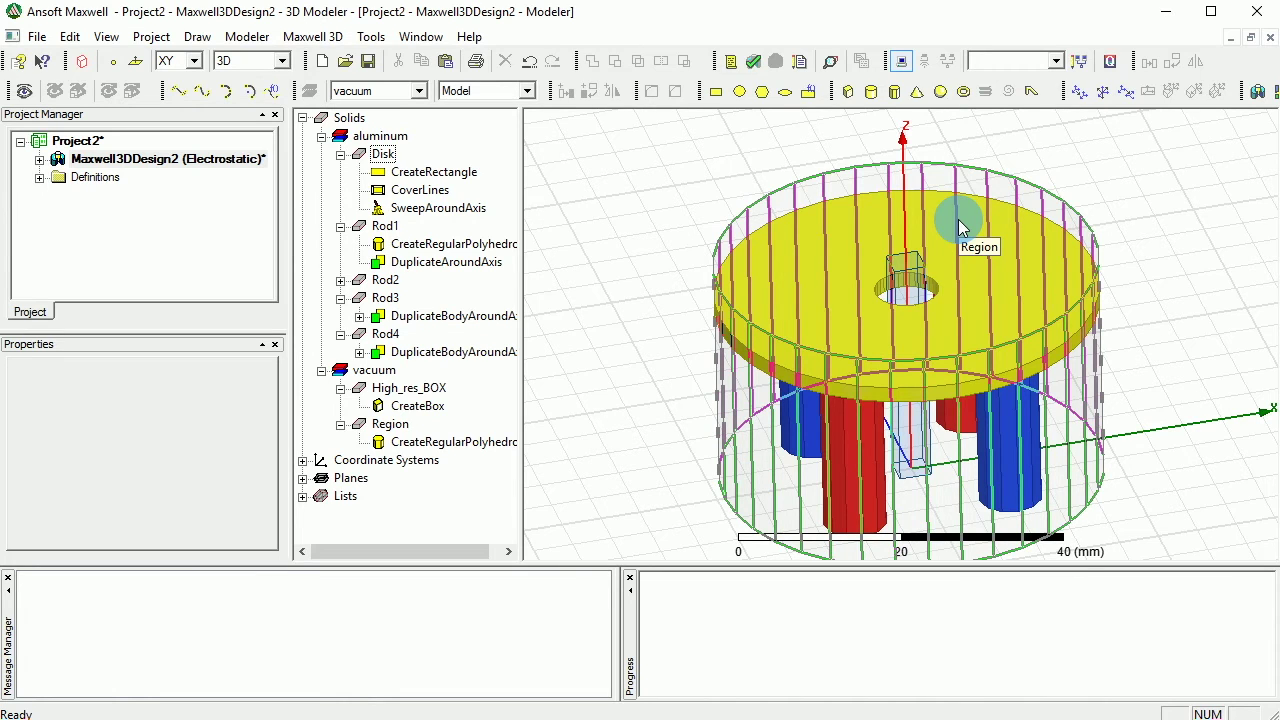
- Select the disk's large top face and assign it a 0 V voltage excitation named 'Ground'
{"action": "left_click", "coordinate": [1110, 198]}
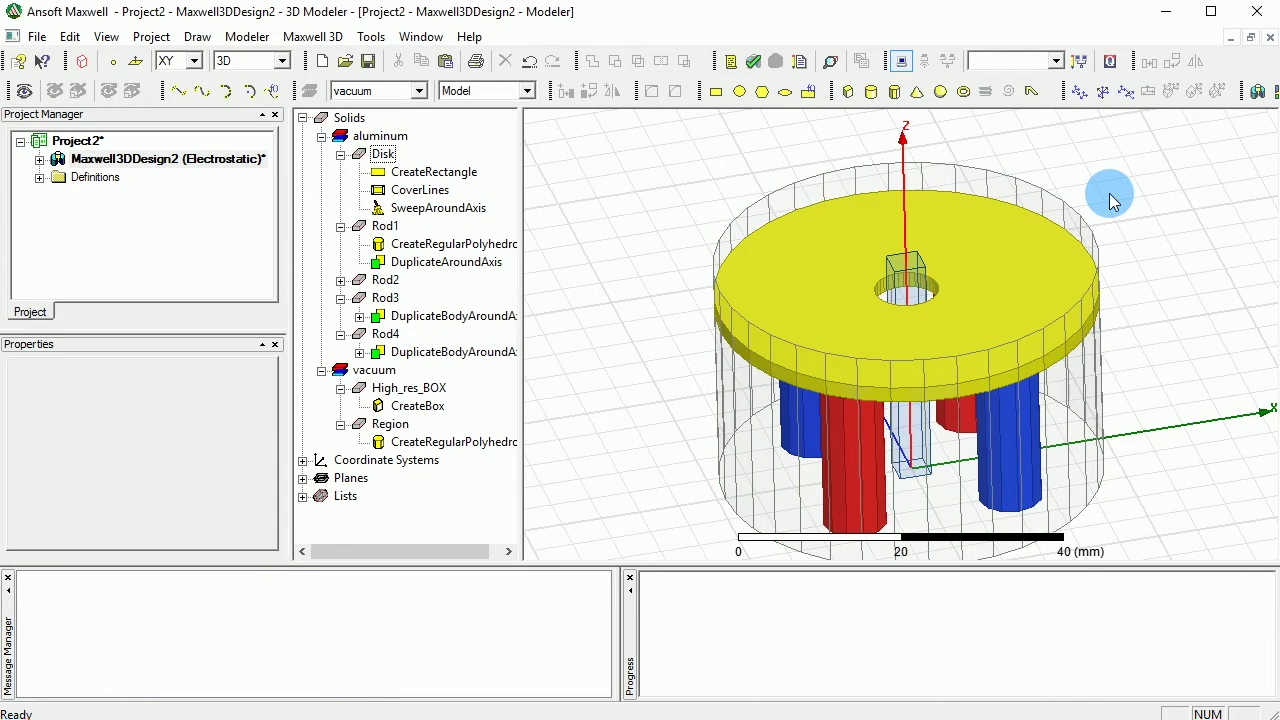
{"action": "left_click", "coordinate": [993, 182]}
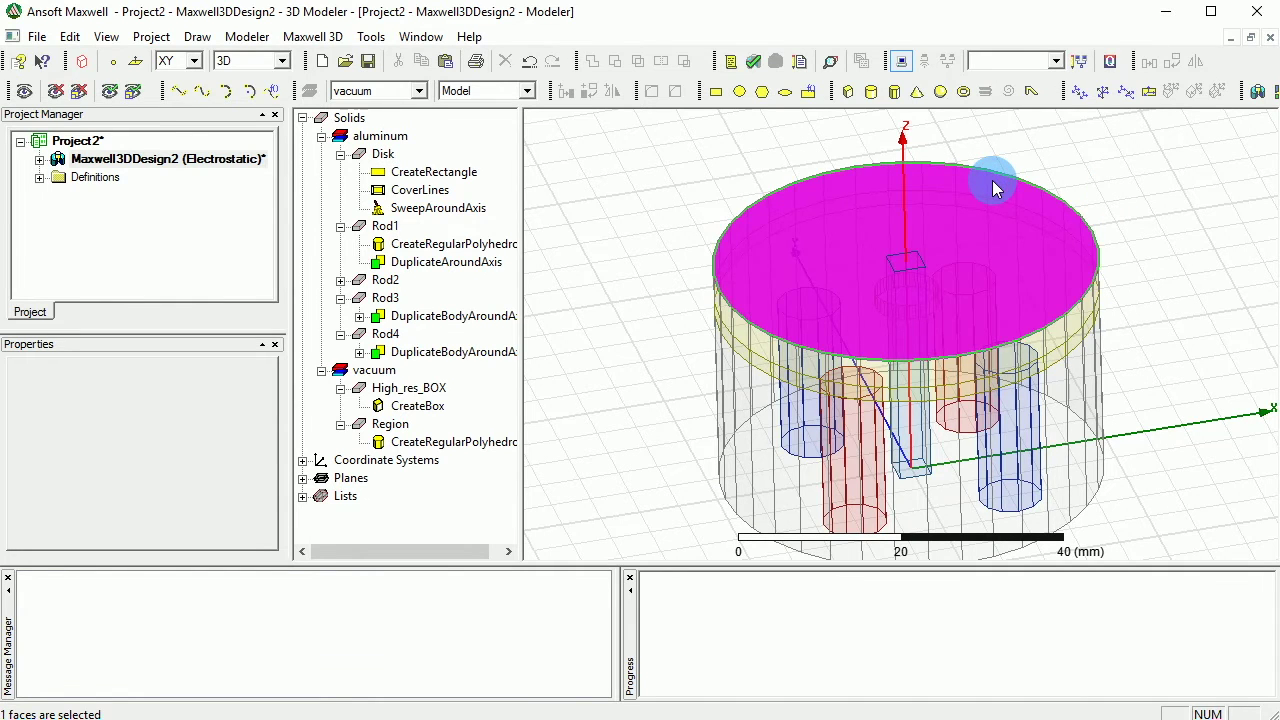
{"action": "right_click", "coordinate": [992, 180]}
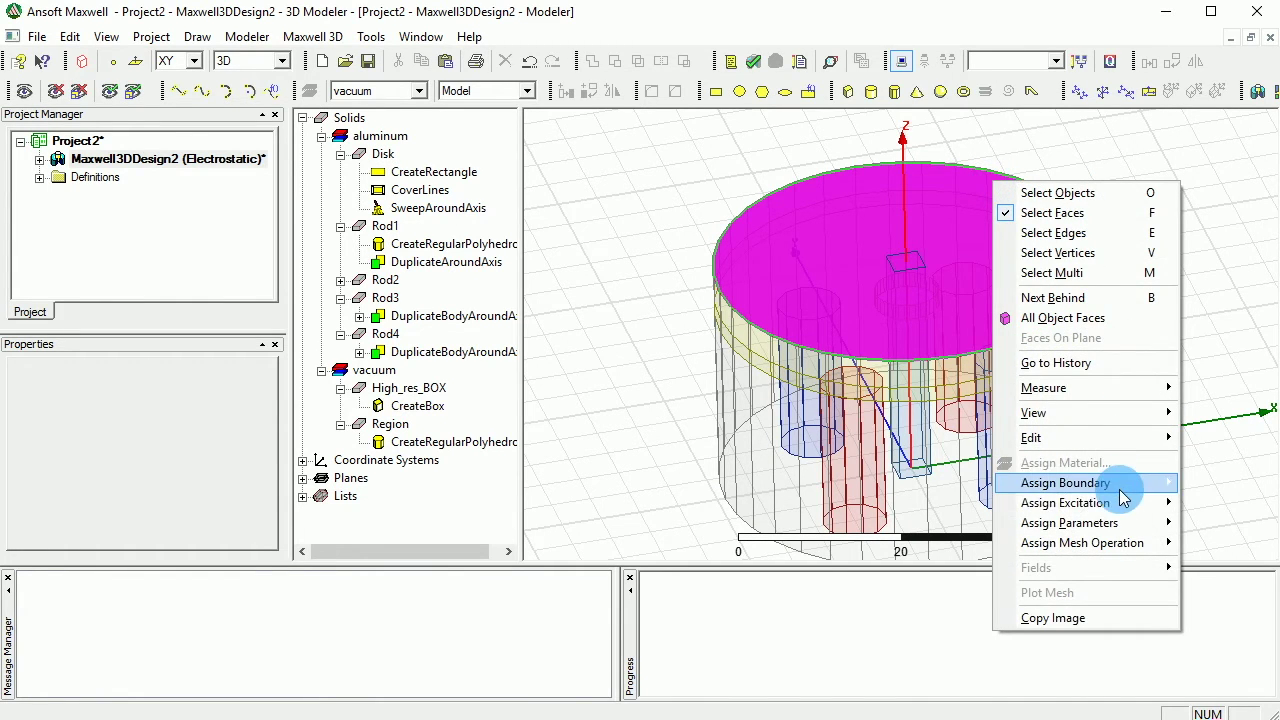
{"action": "mouse_move", "coordinate": [1120, 505]}
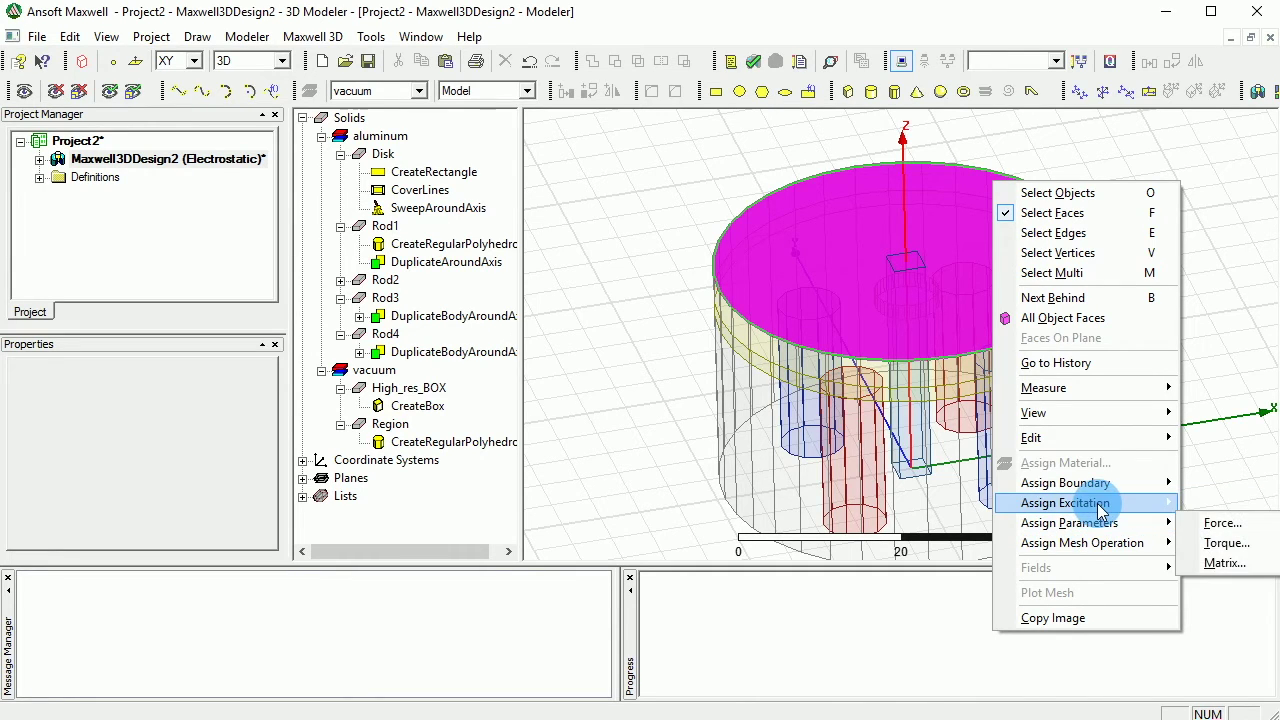
{"action": "mouse_move", "coordinate": [1098, 484]}
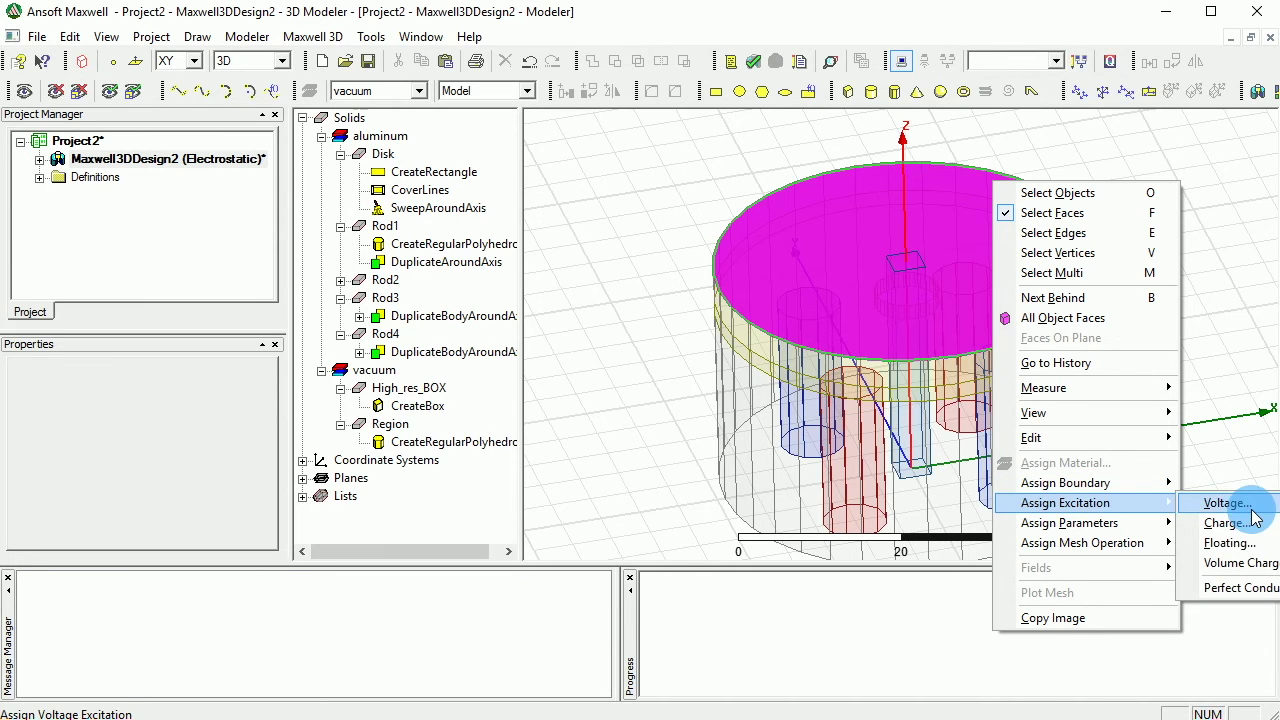
{"action": "left_click", "coordinate": [1225, 503]}
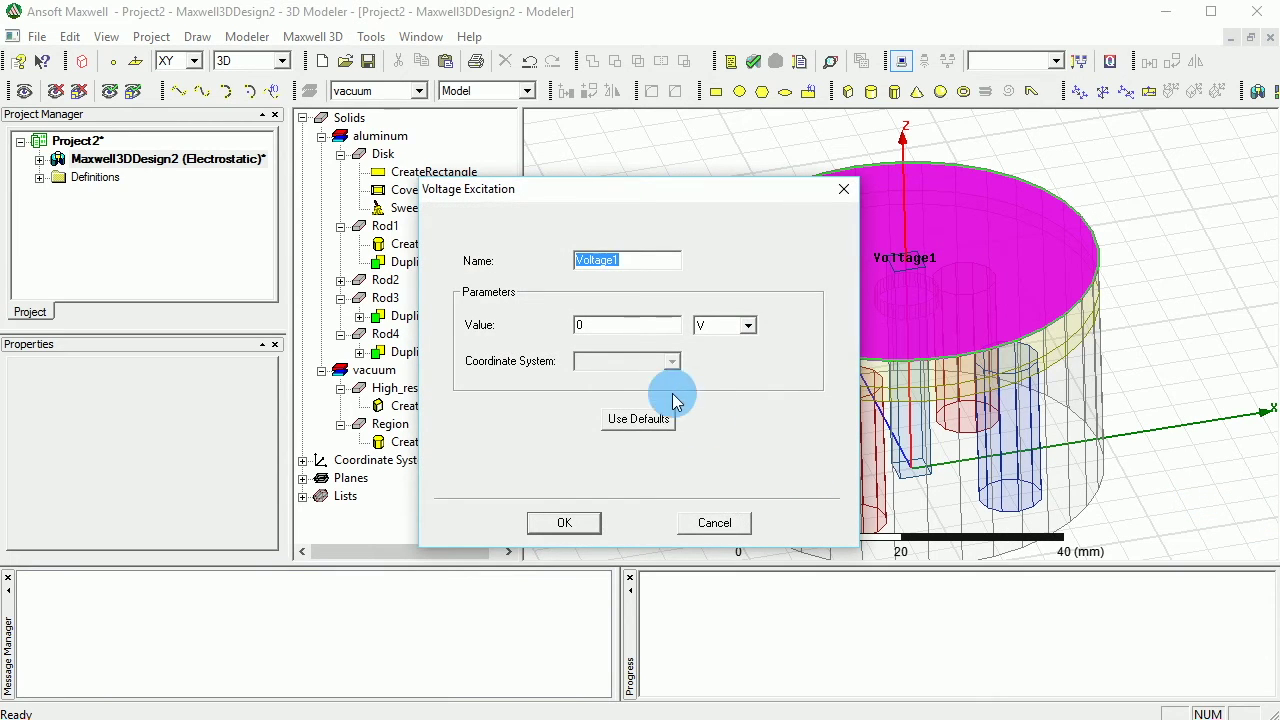
{"action": "type", "text": "Ground"}
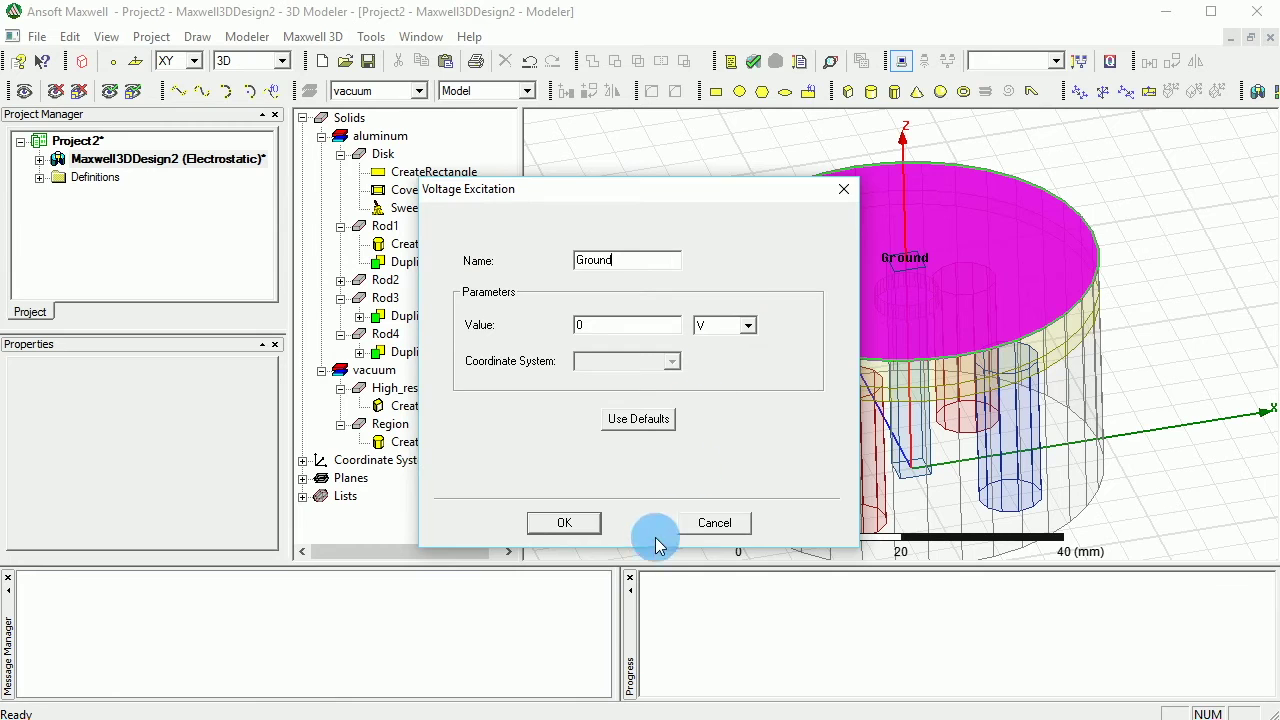
{"action": "left_click", "coordinate": [564, 523]}
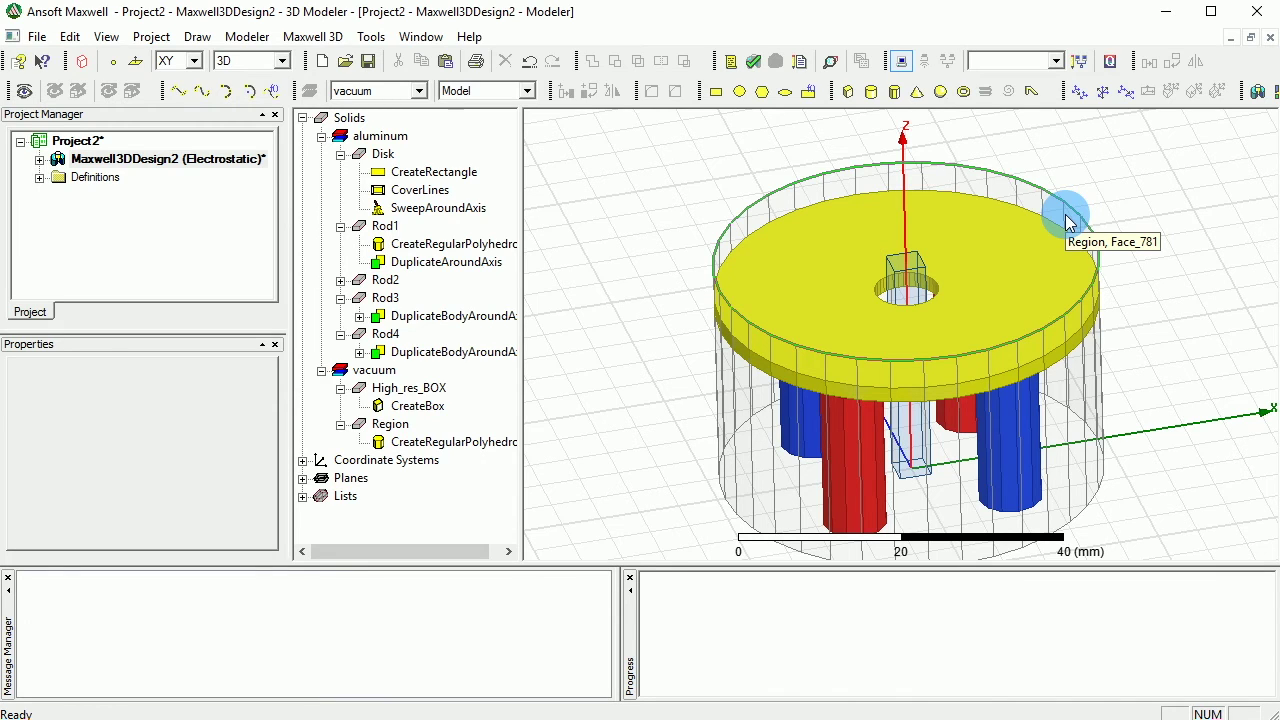
- Zoom out the 3D view and widen the model tree panel to show full operation names
{"action": "scroll", "coordinate": [1088, 209], "scroll_direction": "down", "scroll_amount": 2}
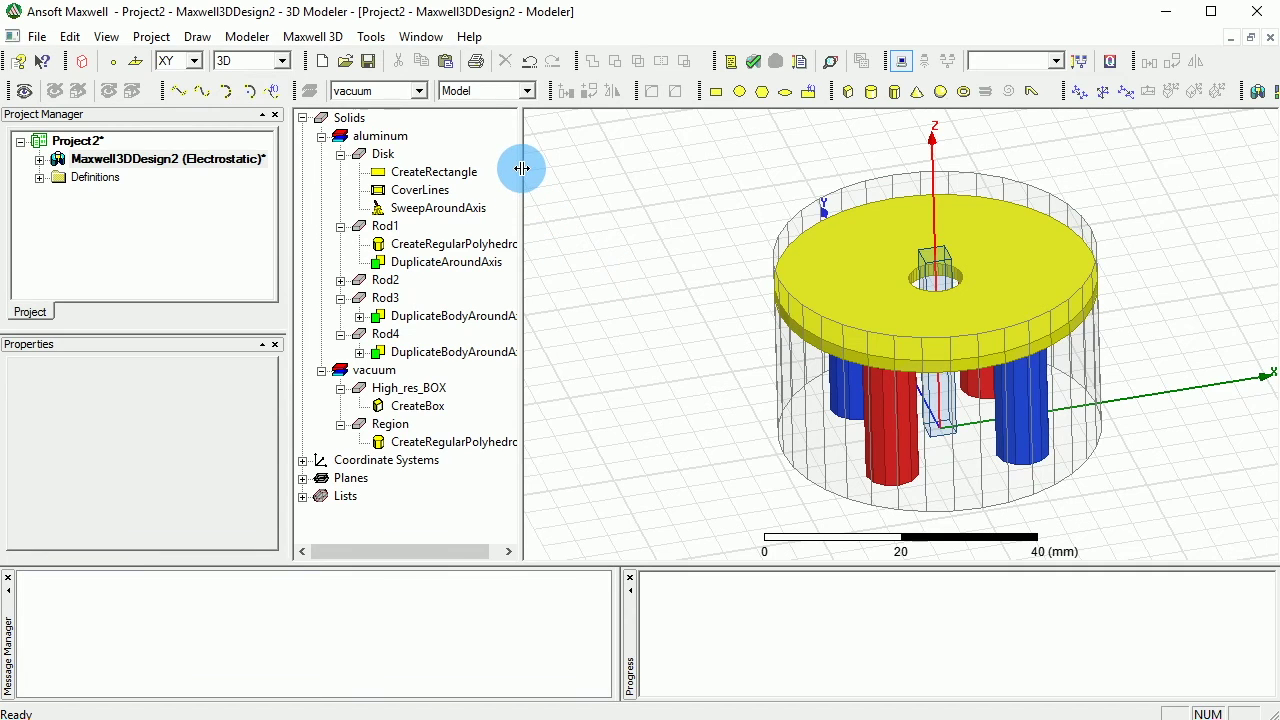
{"action": "left_click_drag", "start_coordinate": [520, 166], "coordinate": [564, 166]}
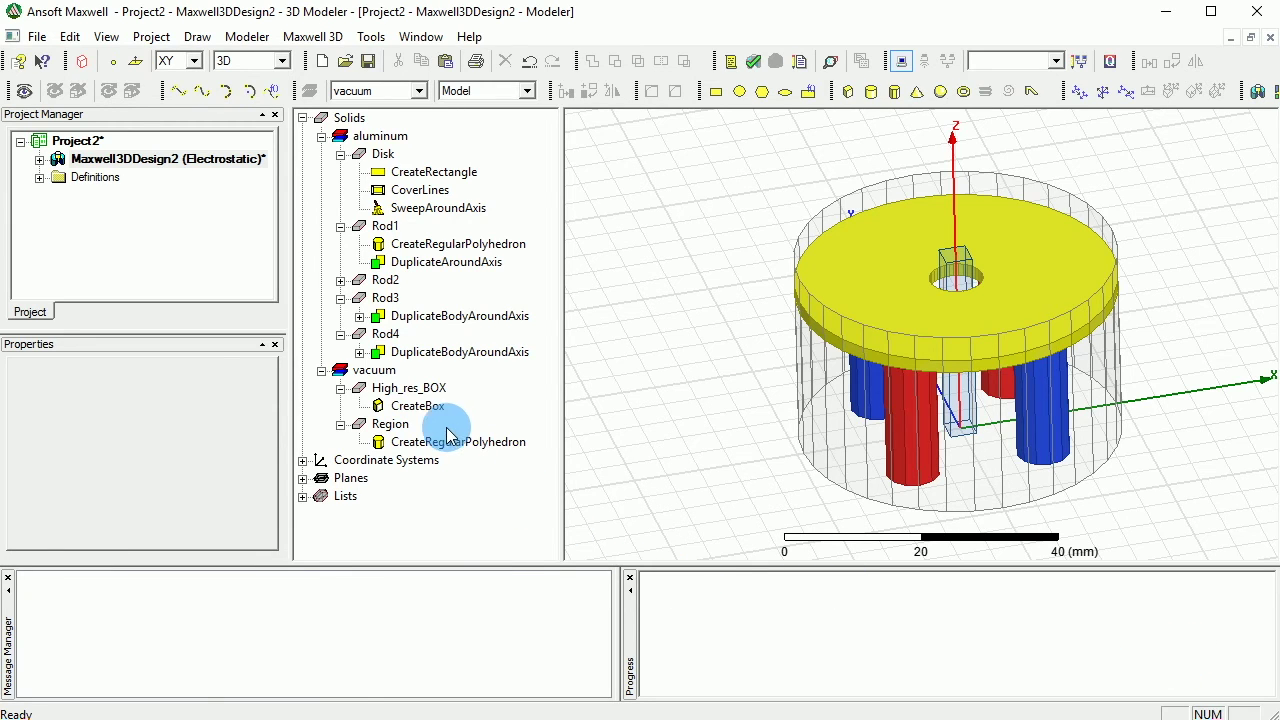
- Start a length-based mesh operation on High_res_BOX and name it 'Box'
{"action": "left_click", "coordinate": [430, 389]}
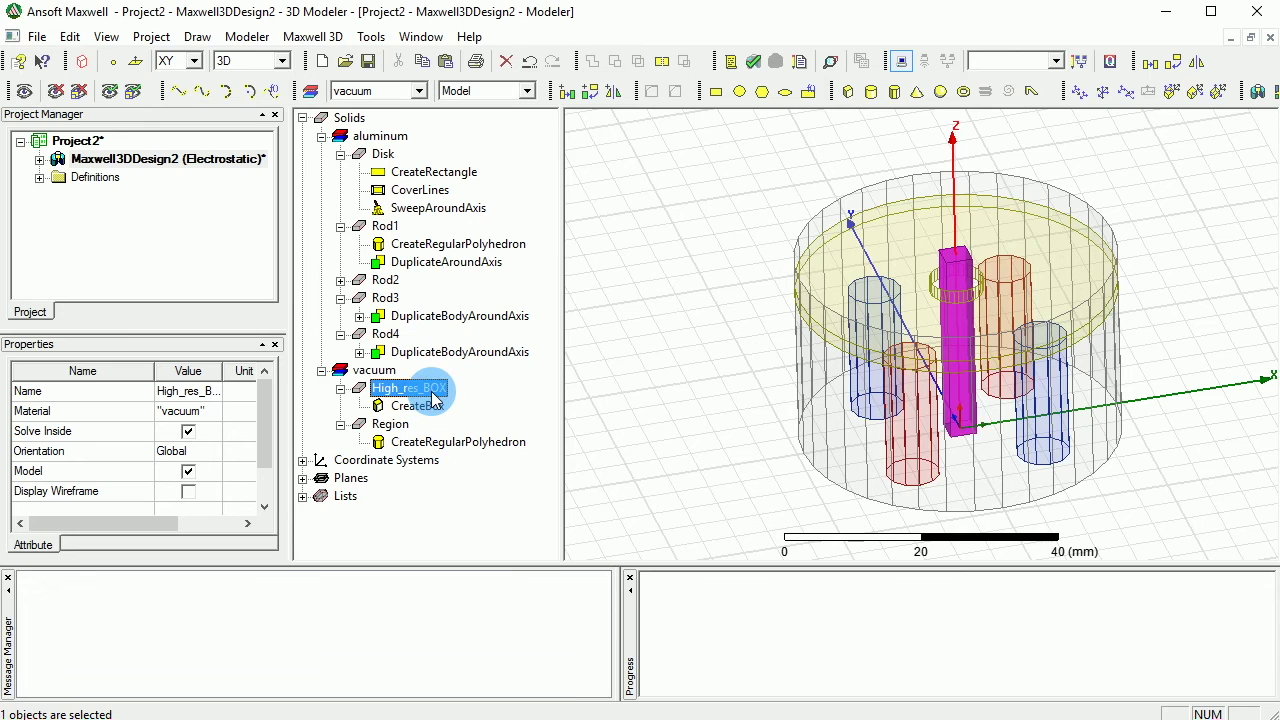
{"action": "right_click", "coordinate": [433, 398]}
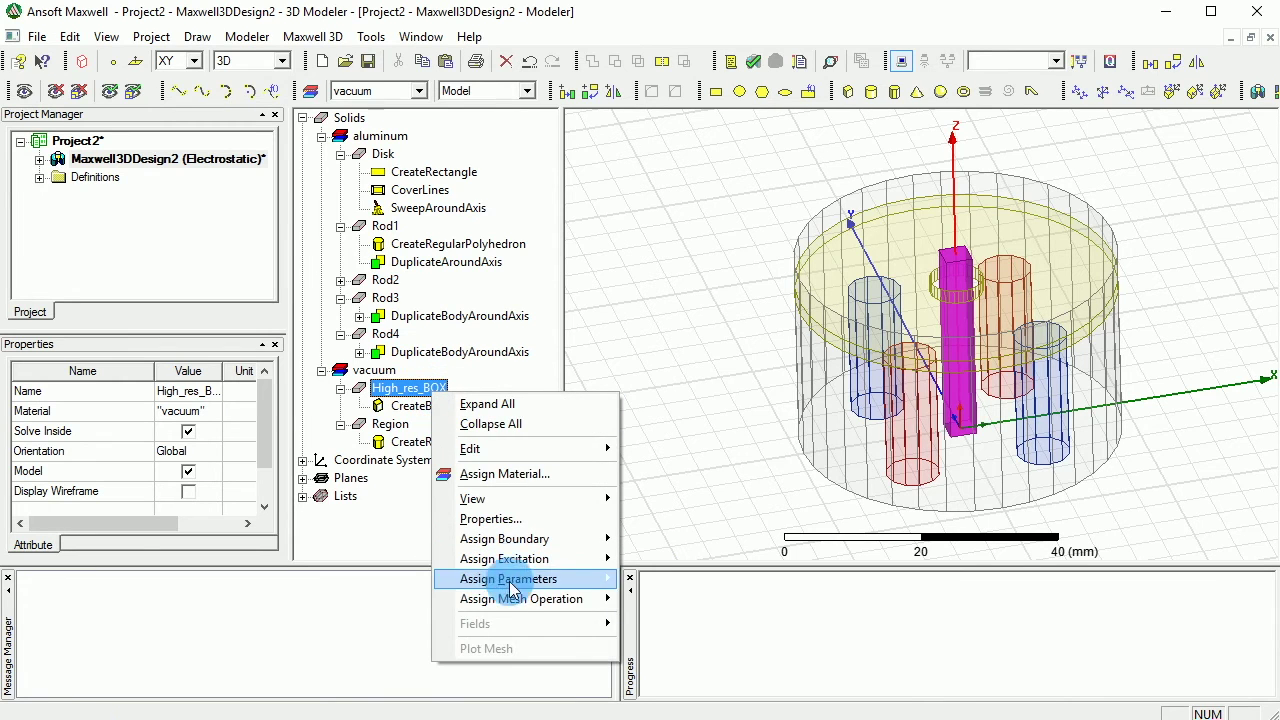
{"action": "mouse_move", "coordinate": [516, 600]}
{"action": "mouse_move", "coordinate": [737, 619]}
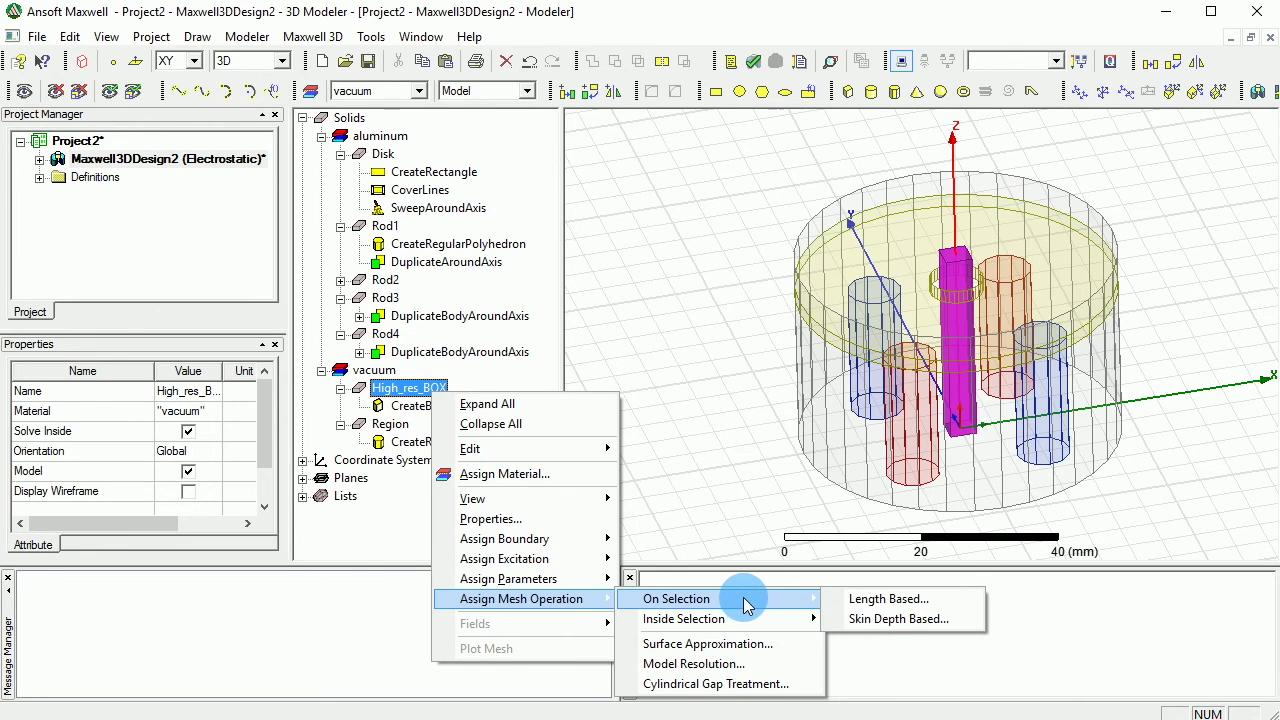
{"action": "left_click", "coordinate": [889, 599]}
{"action": "type", "text": "Bo"}
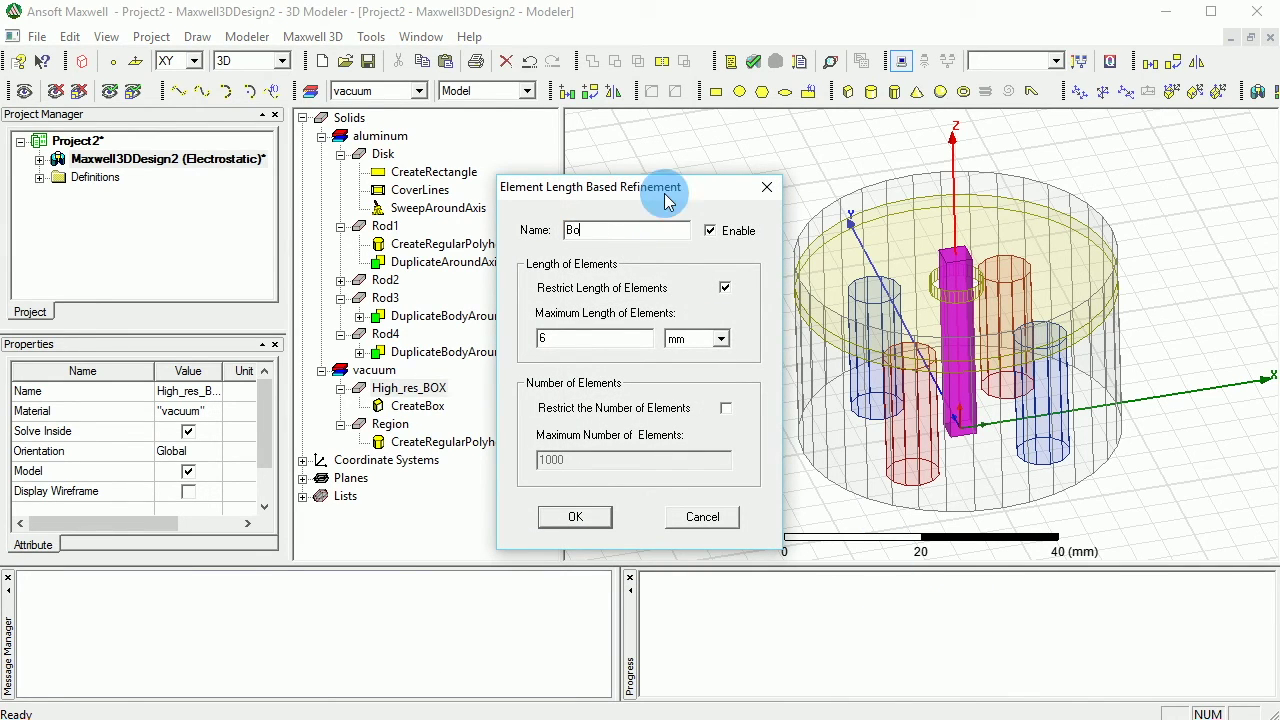
{"action": "type", "text": "x"}
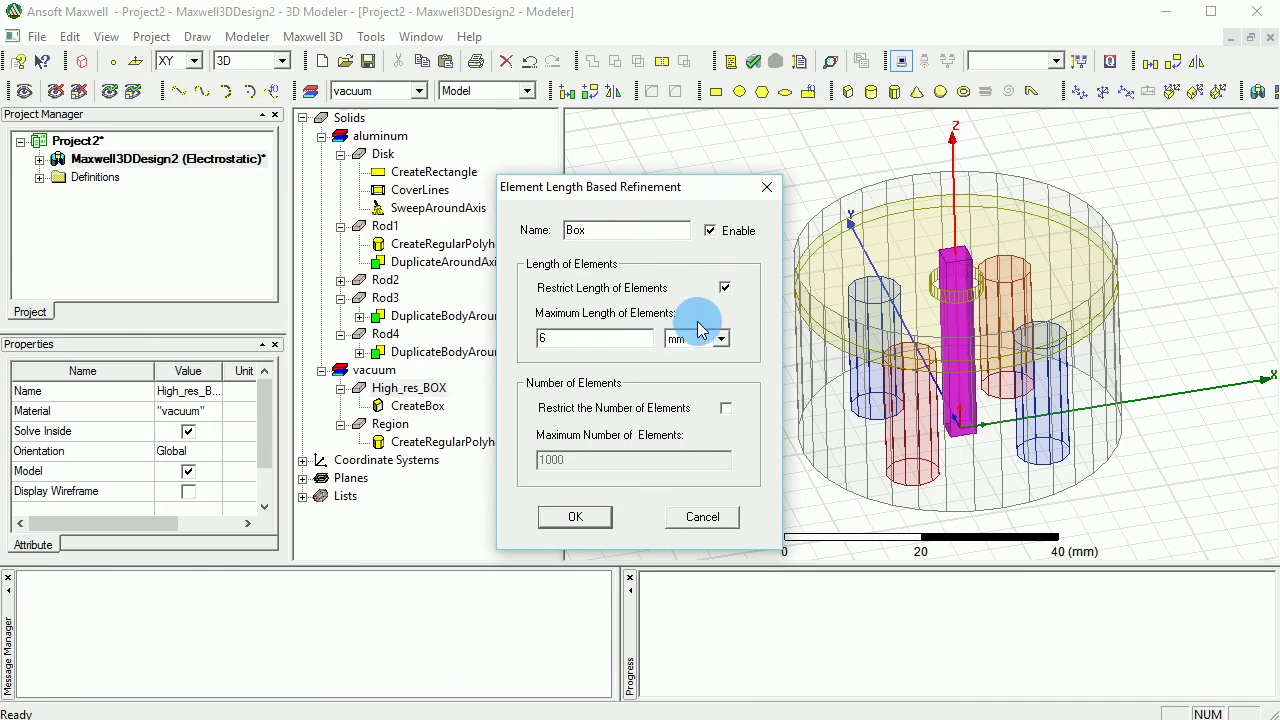
- Replace the element-length restriction with a 5000-element limit and create the refinement
{"action": "left_click", "coordinate": [725, 288]}
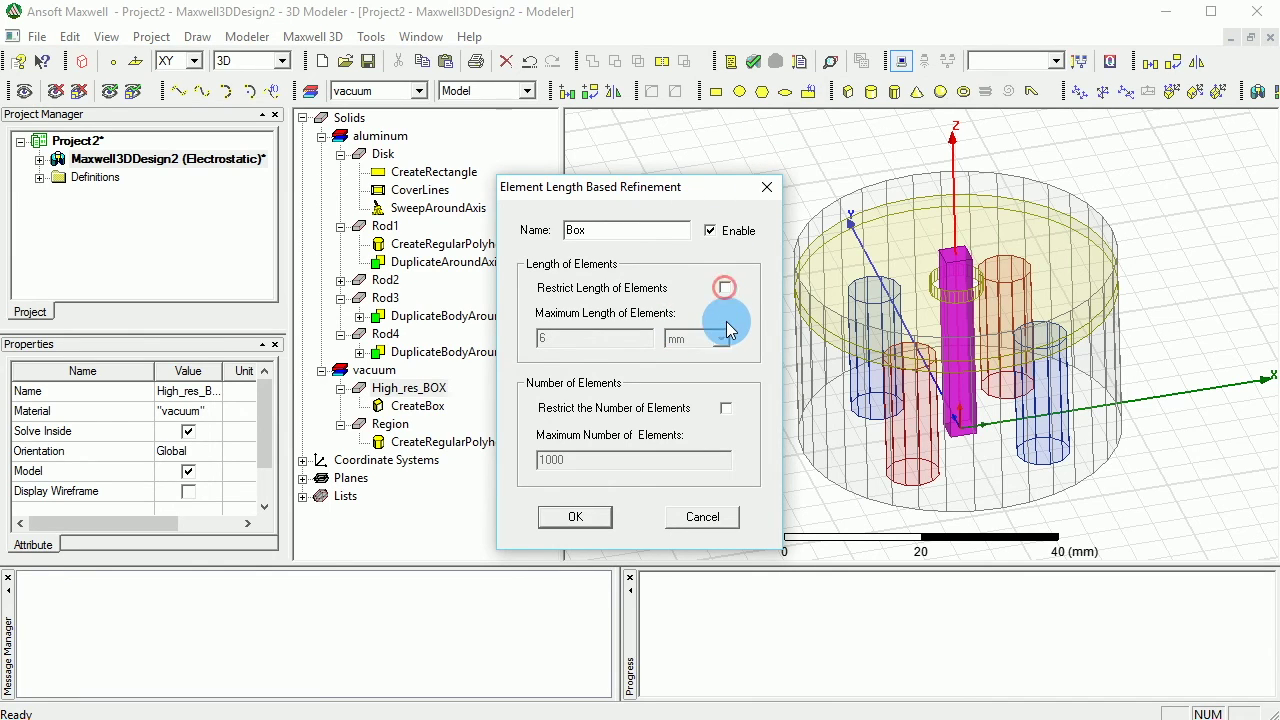
{"action": "left_click", "coordinate": [726, 408]}
{"action": "left_click", "coordinate": [540, 462]}
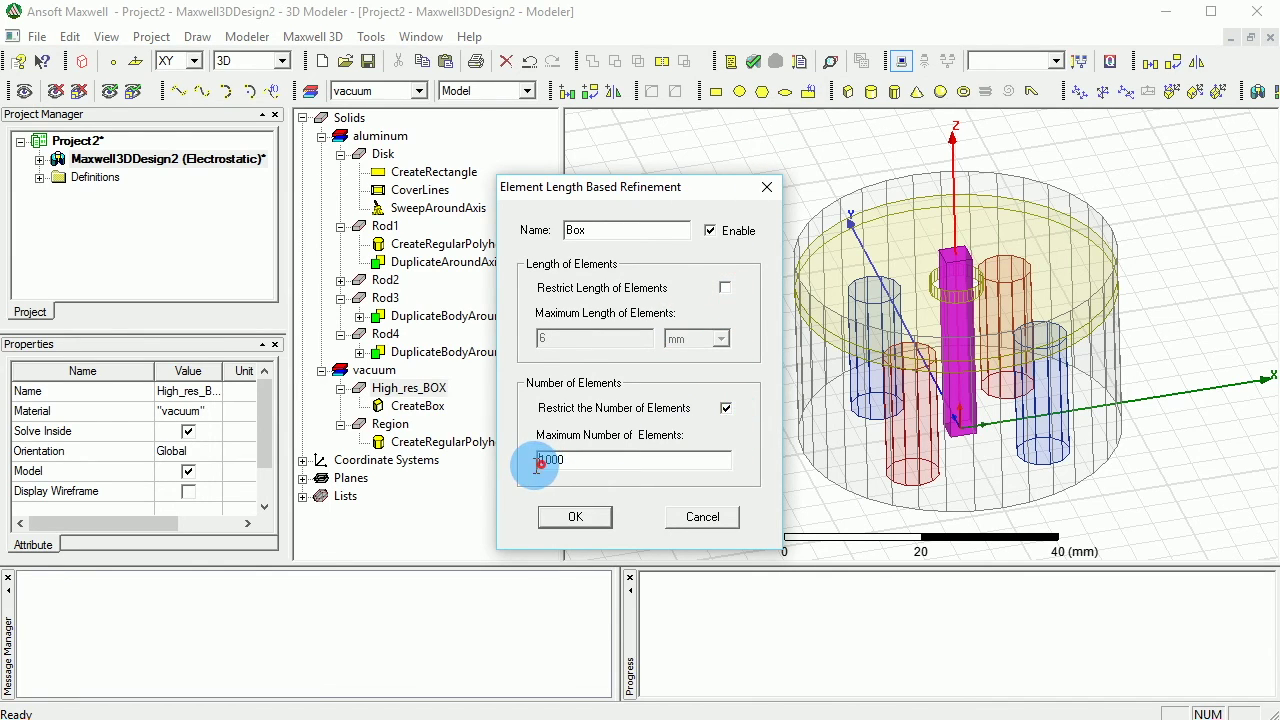
{"action": "double_click", "coordinate": [545, 462]}
{"action": "type", "text": "5000"}
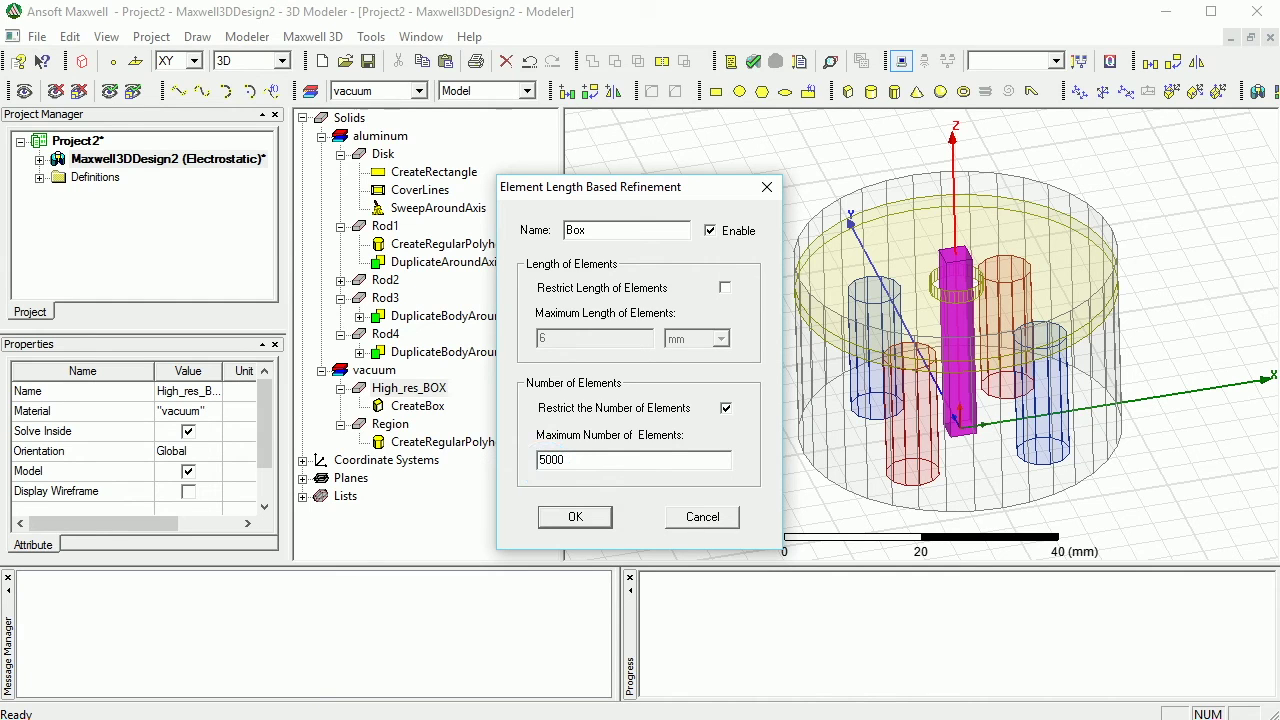
{"action": "left_click", "coordinate": [575, 516]}
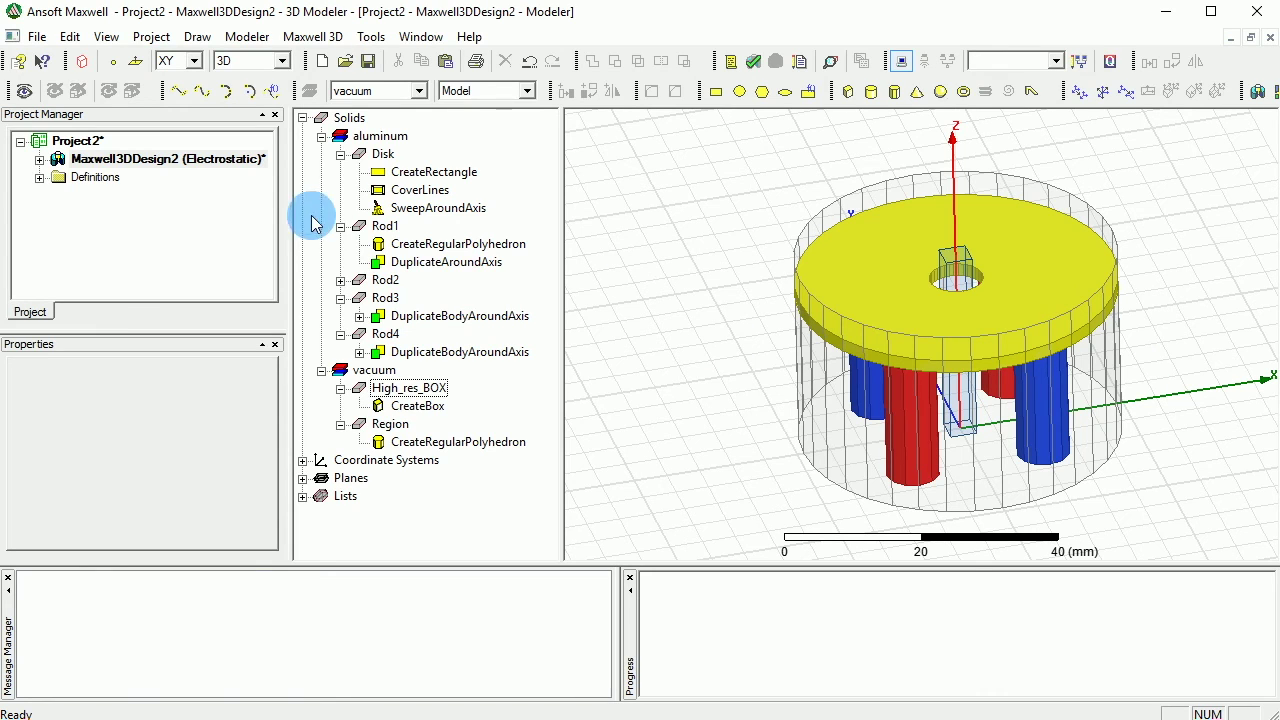
- Add a new solution setup from the Analysis node of Maxwell3DDesign2
{"action": "left_click", "coordinate": [40, 158]}
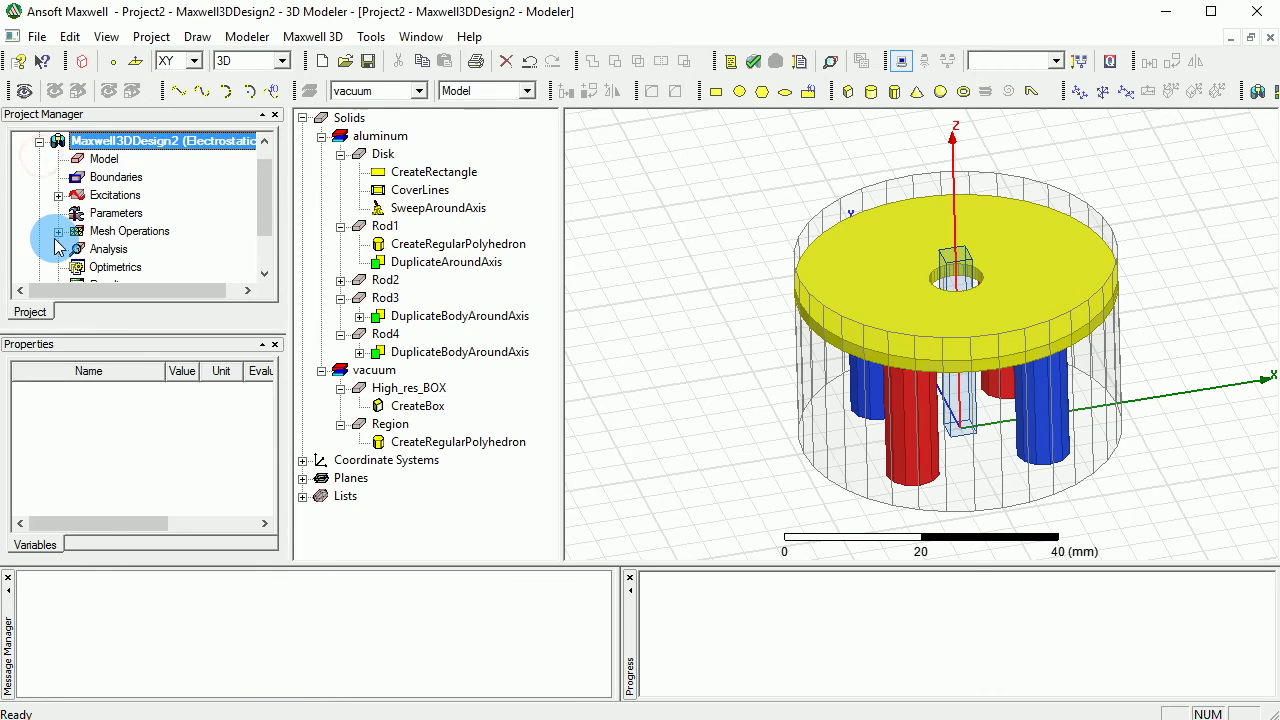
{"action": "right_click", "coordinate": [96, 236]}
{"action": "right_click", "coordinate": [98, 250]}
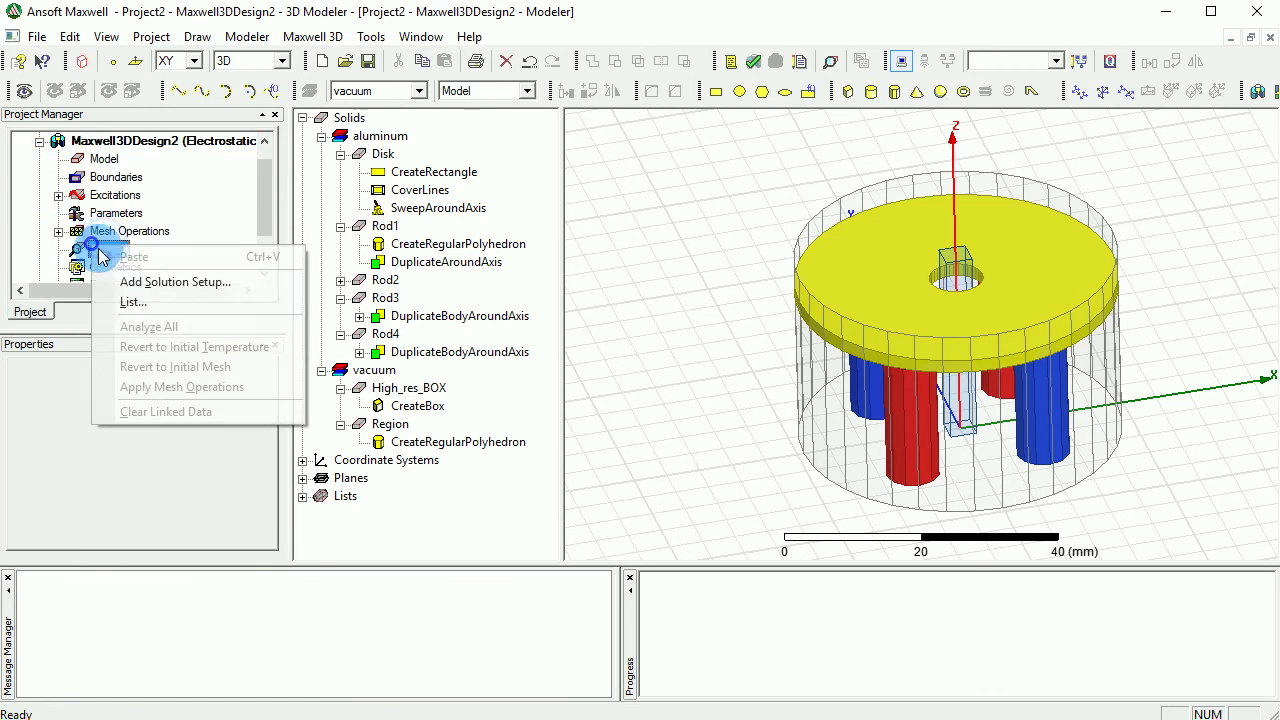
{"action": "left_click", "coordinate": [180, 281]}
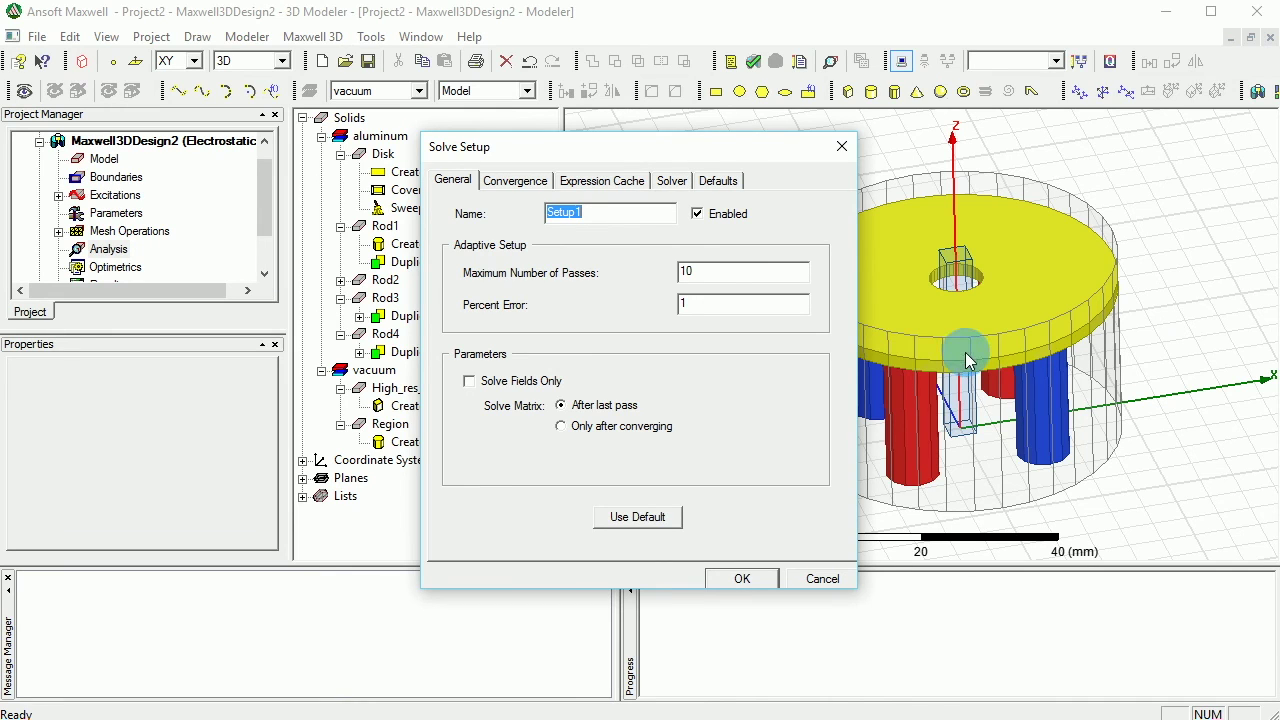
- Review Setup1's Convergence, Expression Cache, Defaults and Solver tabs, then enlarge the dialog
{"action": "left_click", "coordinate": [515, 180]}
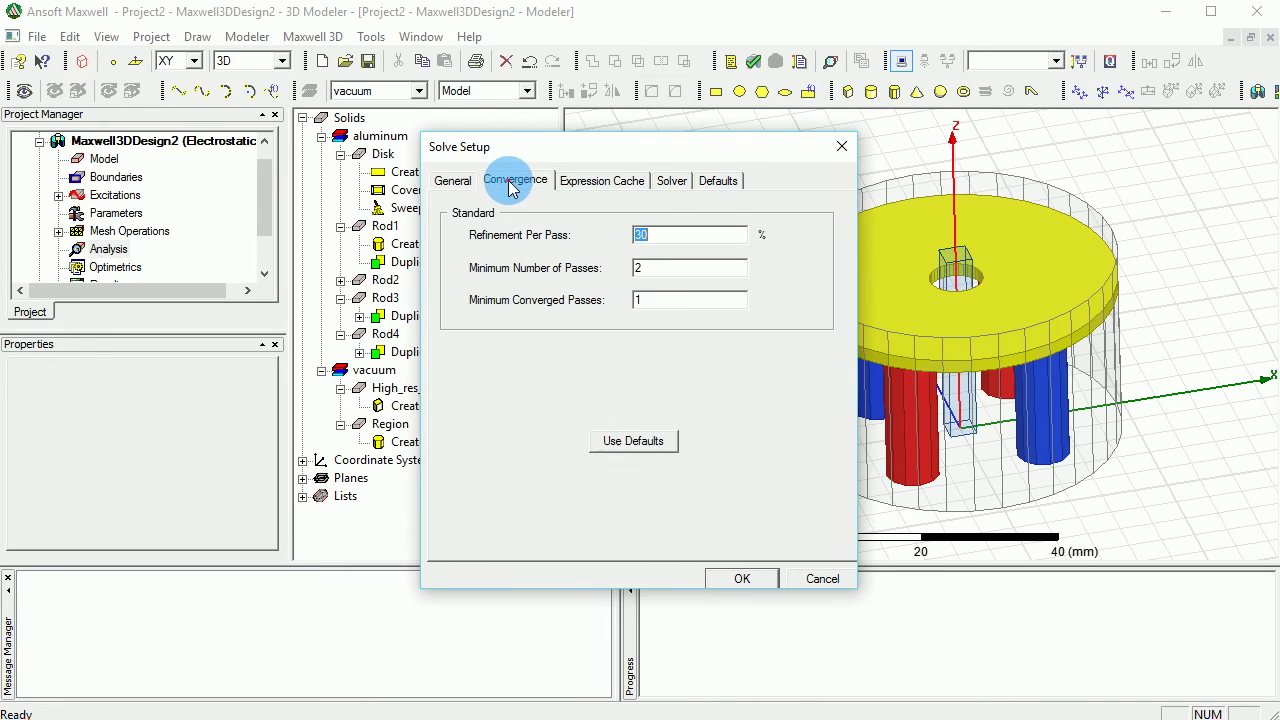
{"action": "left_click", "coordinate": [600, 180]}
{"action": "left_click", "coordinate": [716, 180]}
{"action": "left_click", "coordinate": [672, 180]}
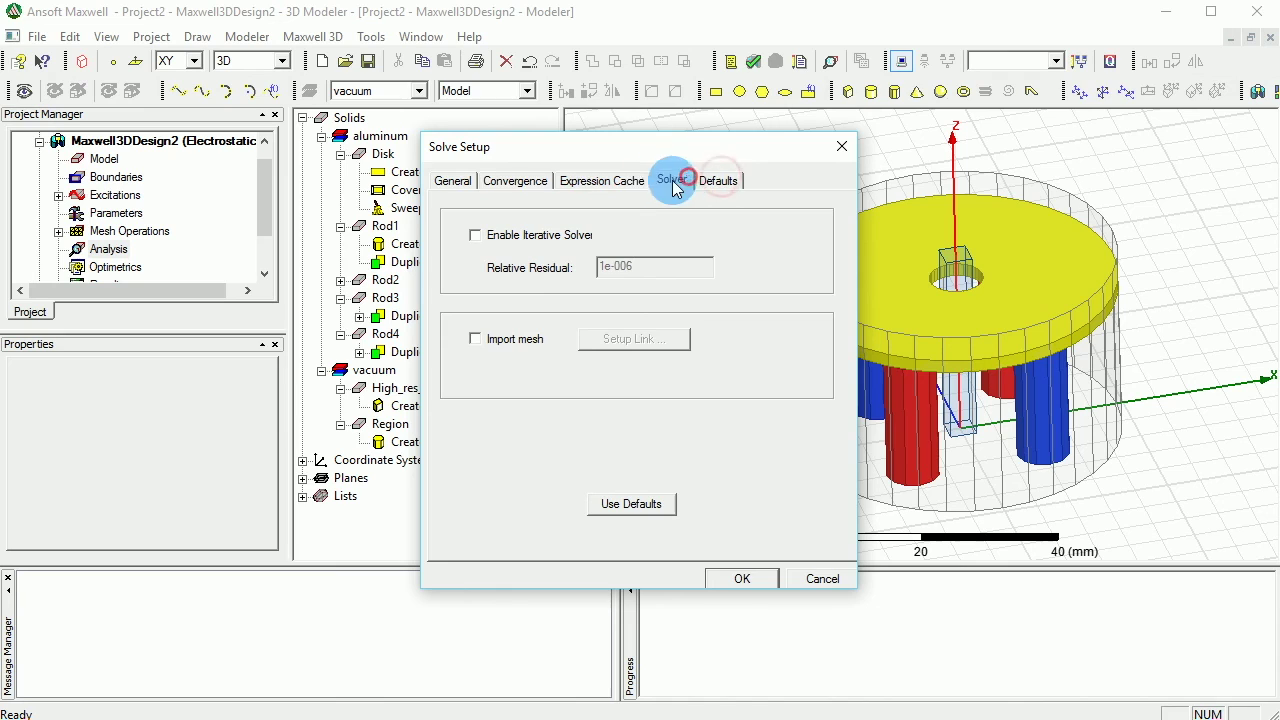
{"action": "left_click", "coordinate": [452, 181]}
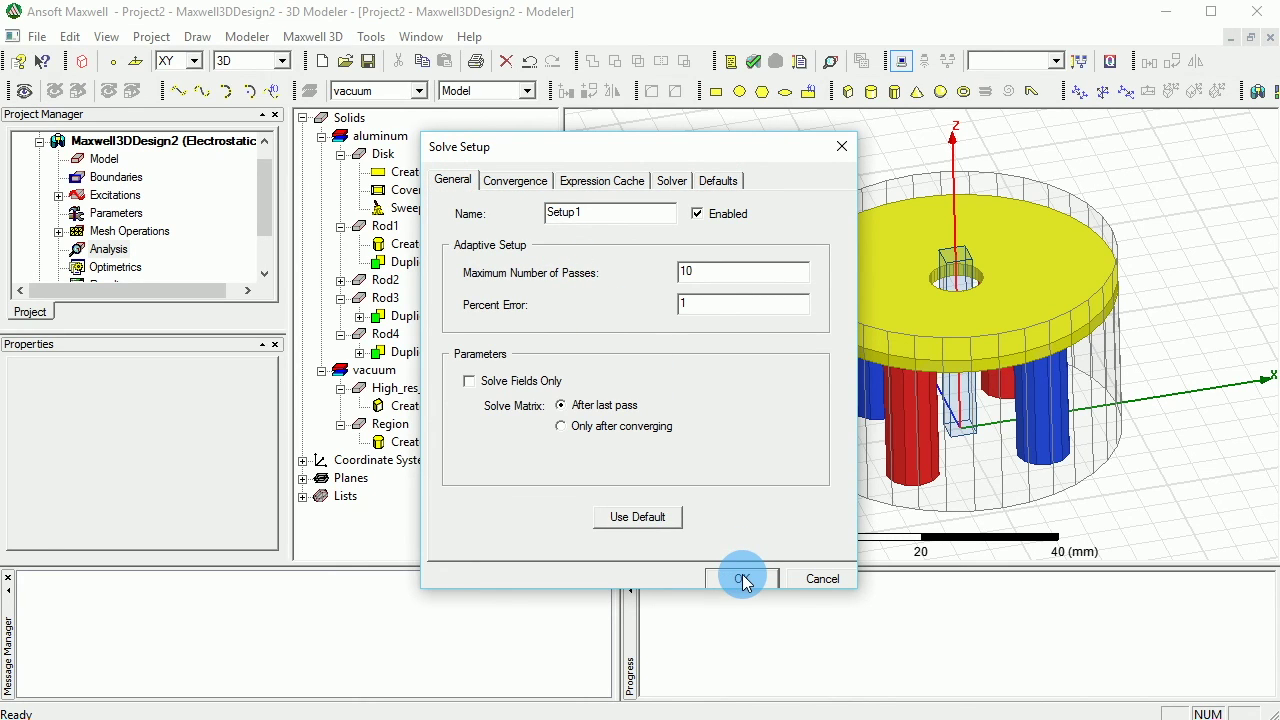
{"action": "left_click_drag", "start_coordinate": [735, 592], "coordinate": [737, 620]}
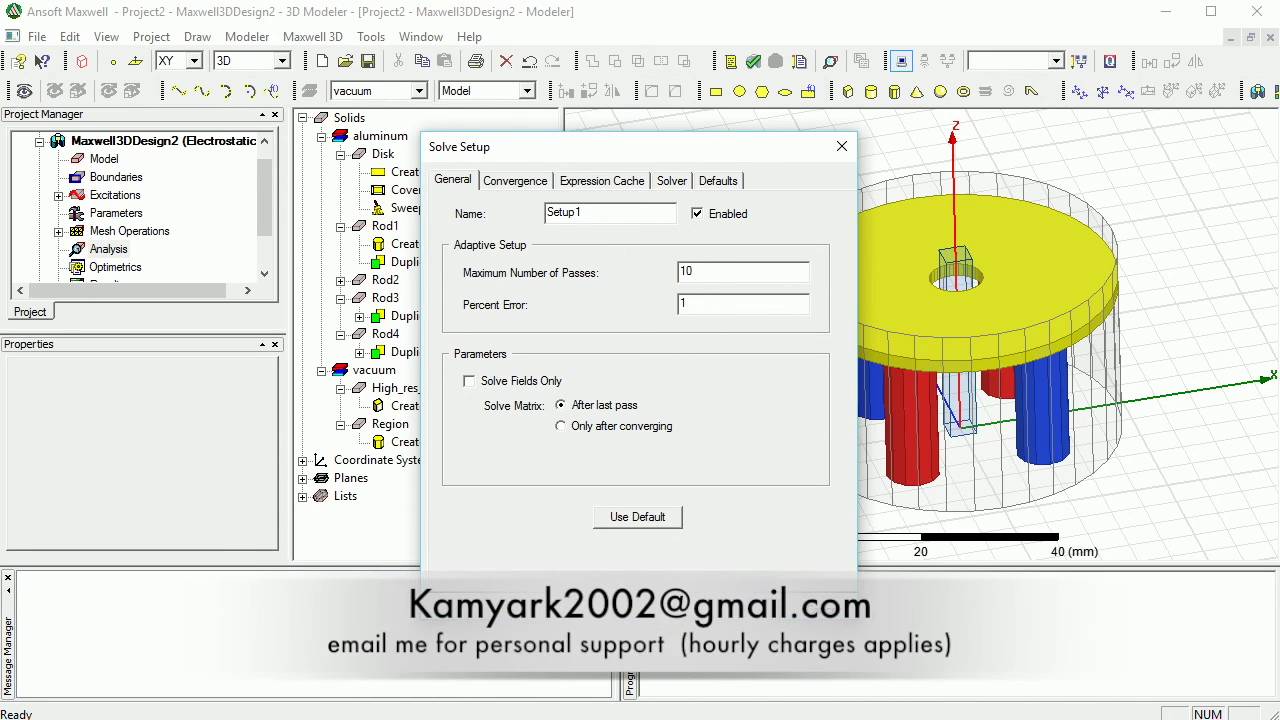
- Accept Setup1 and select it under Analysis to confirm 10 passes and 1 percent error
{"action": "key", "text": "Return"}
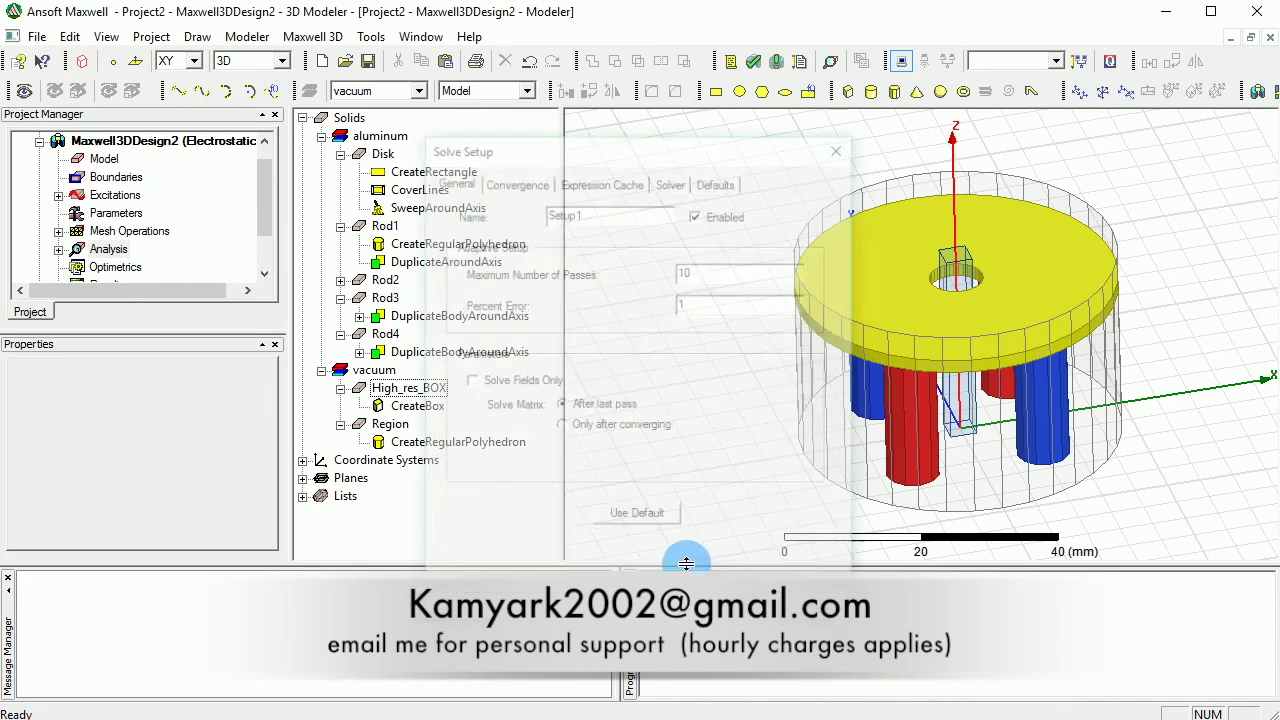
{"action": "left_click", "coordinate": [58, 249]}
{"action": "left_click", "coordinate": [120, 254]}
{"action": "left_click", "coordinate": [123, 264]}
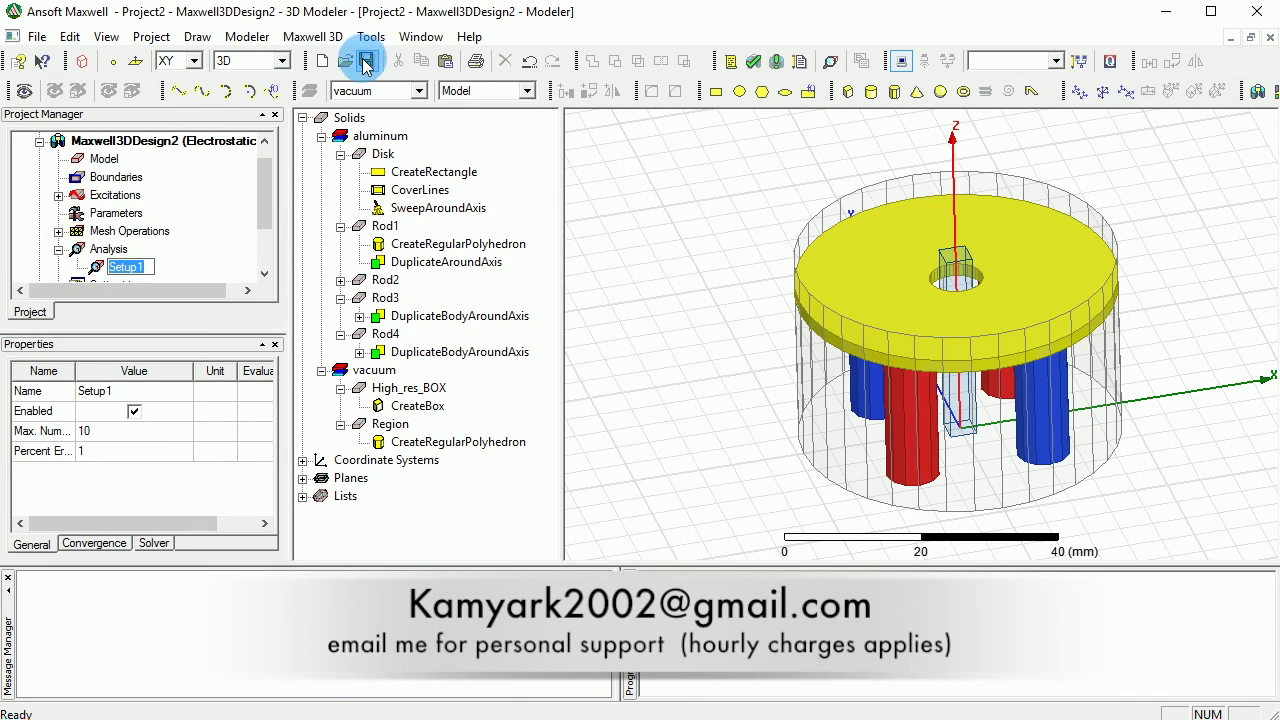
{"action": "key", "text": "Return"}
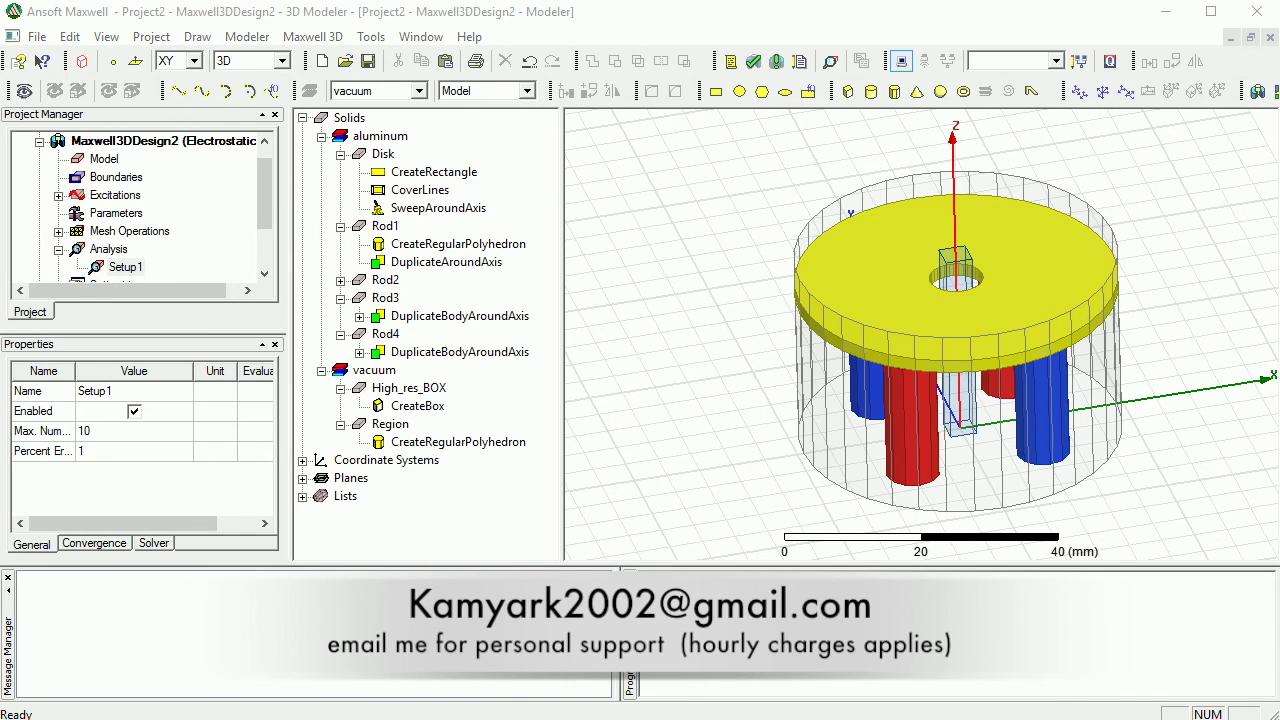